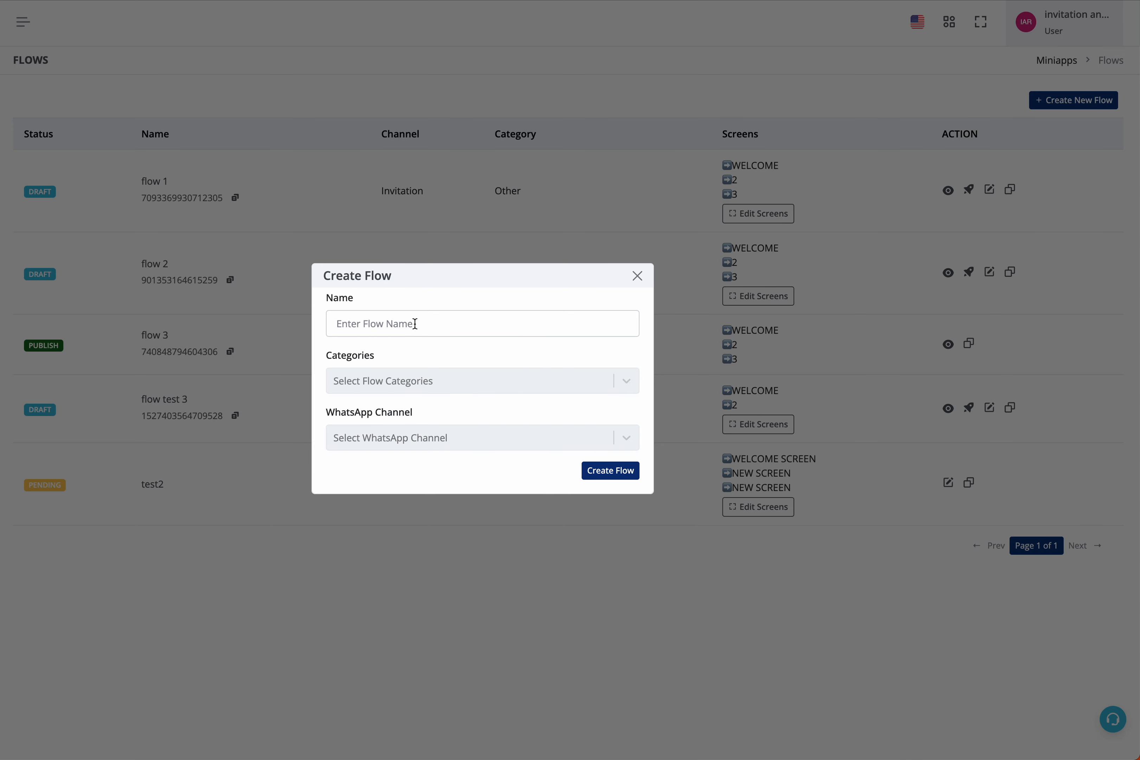
Create a new flow named test11 with category Survey on the Invitation WhatsApp channel.
left_click(415, 324)
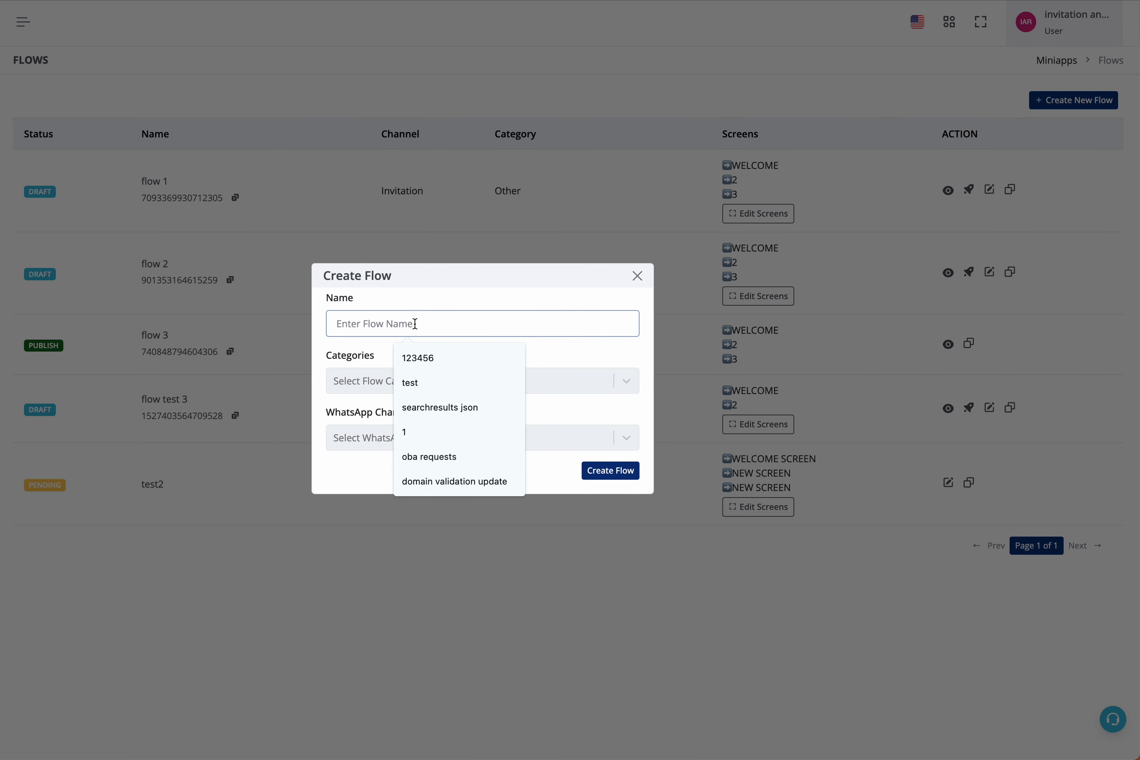
type("test11")
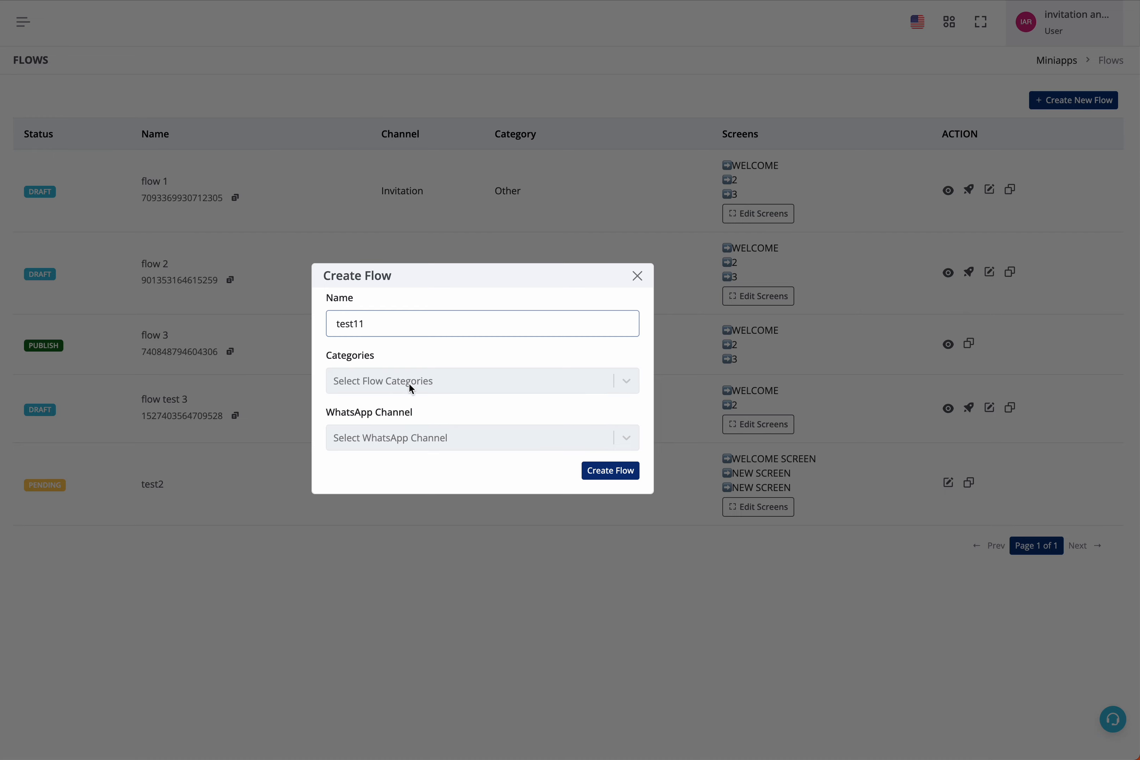
left_click(411, 389)
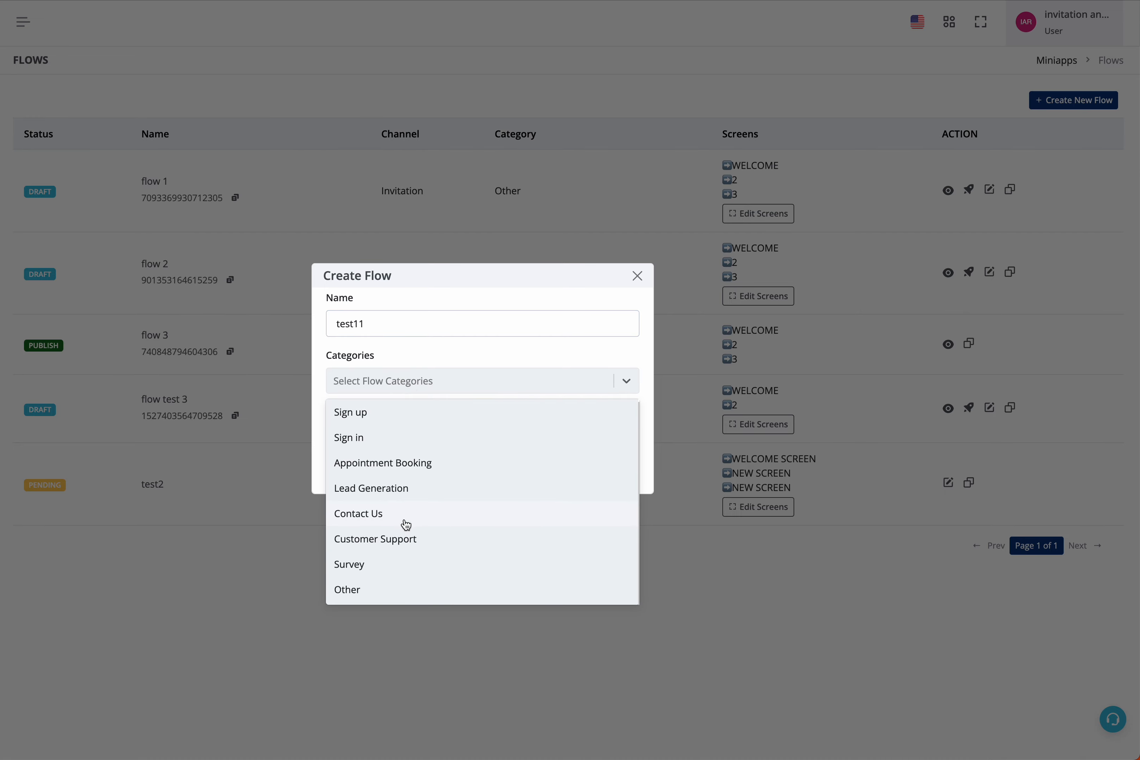
left_click(396, 565)
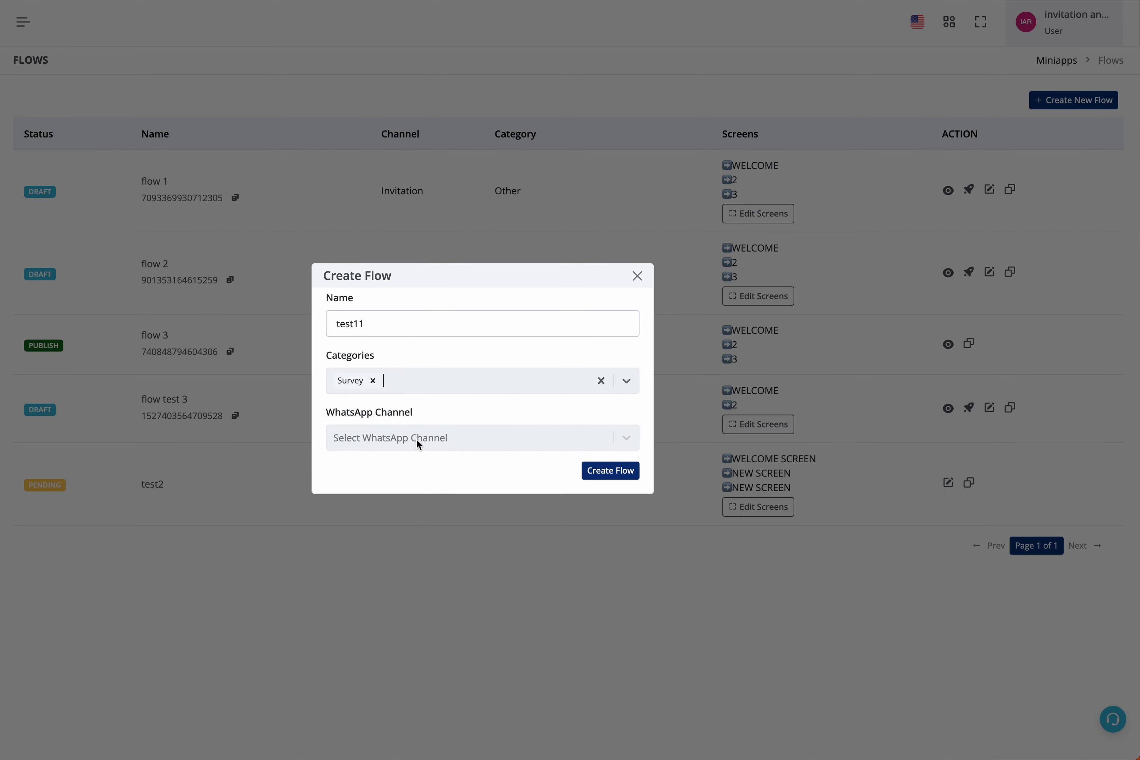
left_click(419, 438)
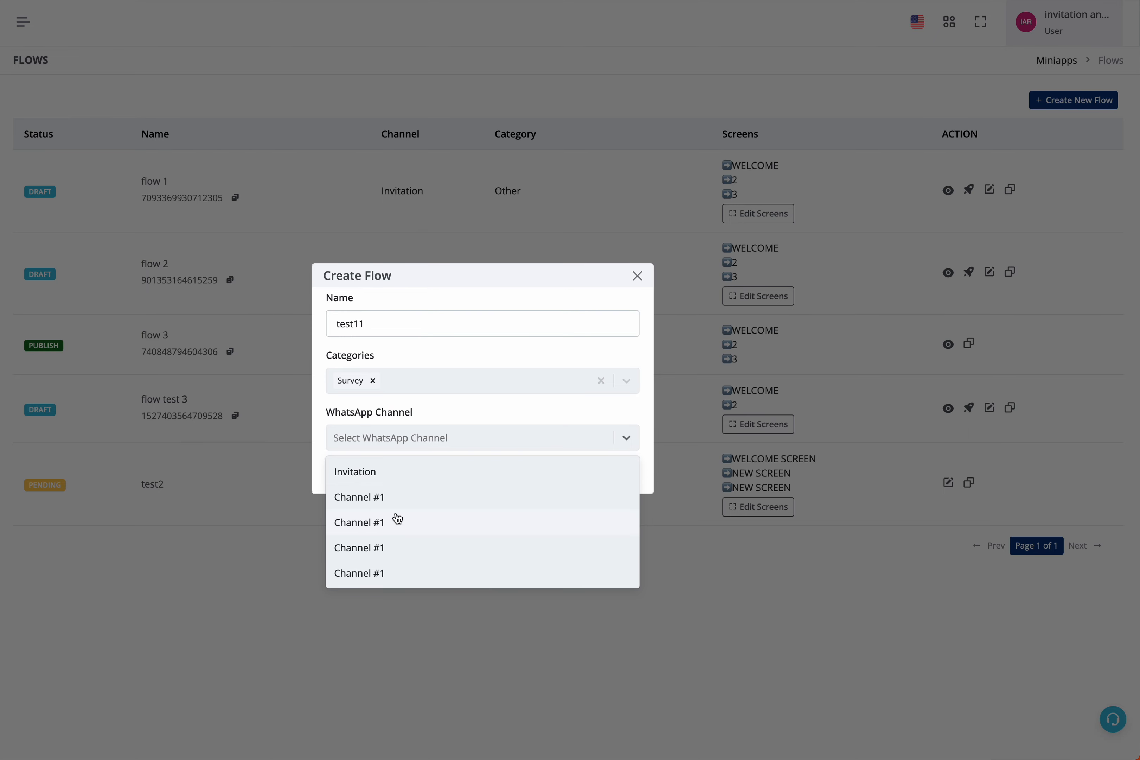
left_click(390, 474)
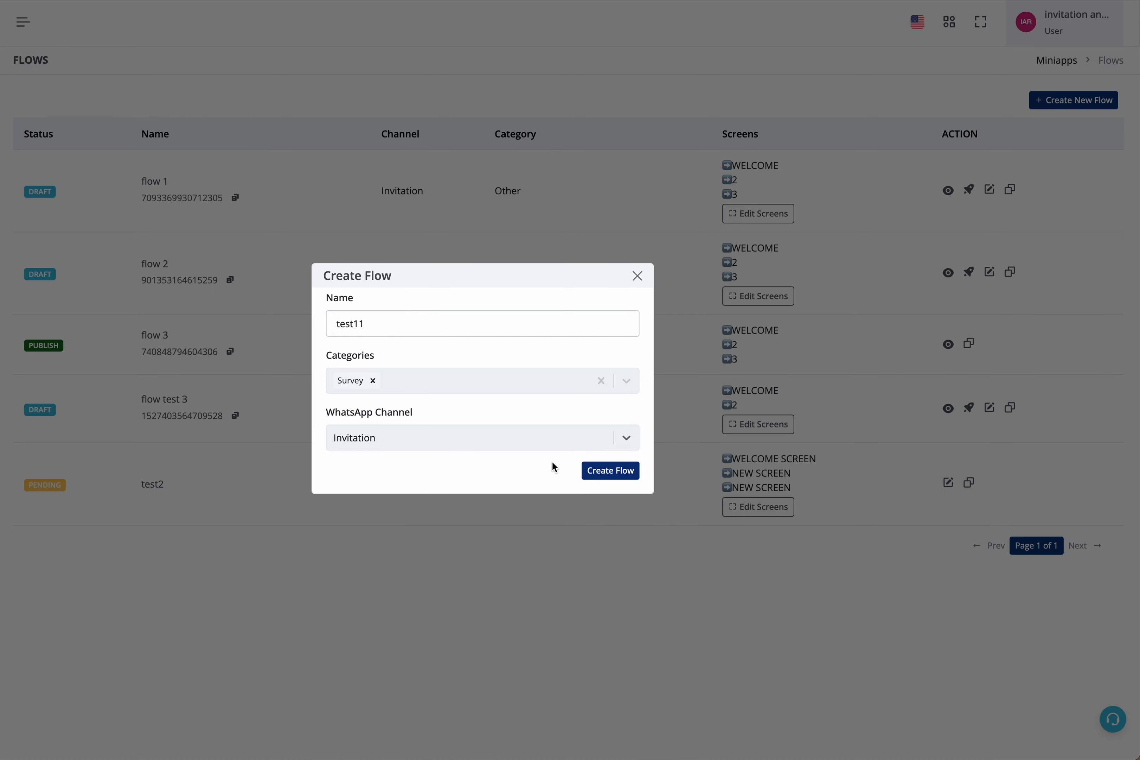
left_click(630, 480)
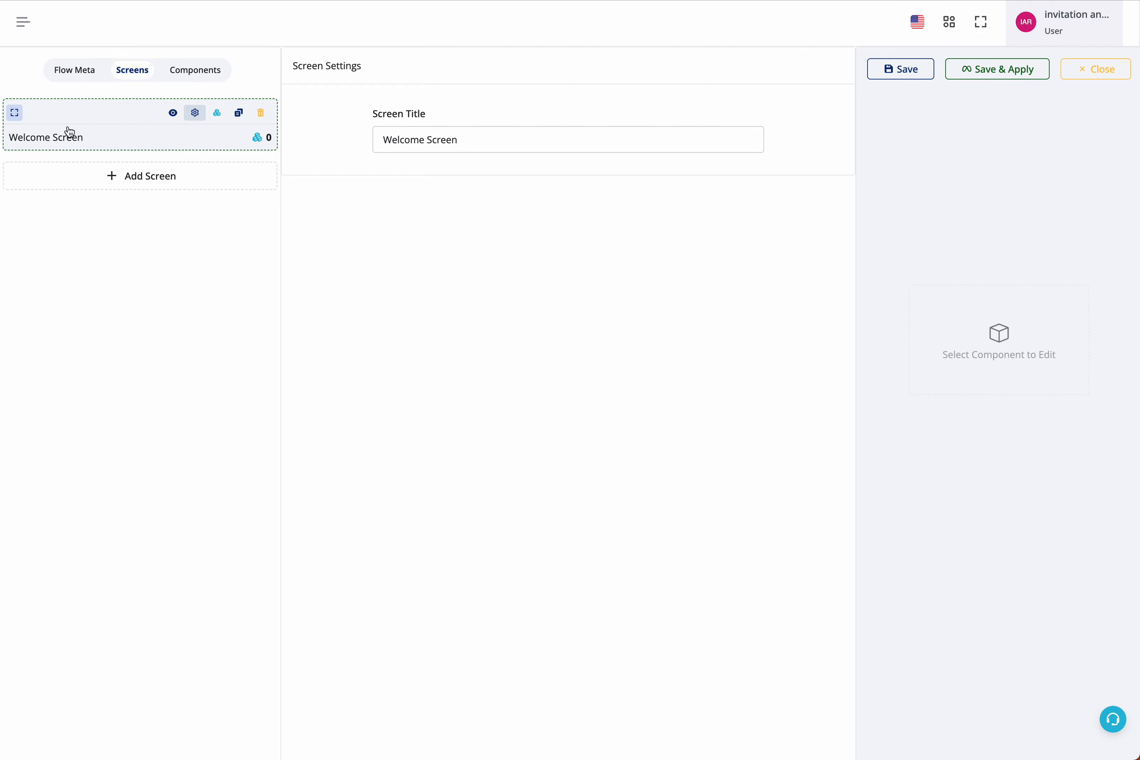
Add a second screen and retitle the first screen as welcome.
left_click(101, 188)
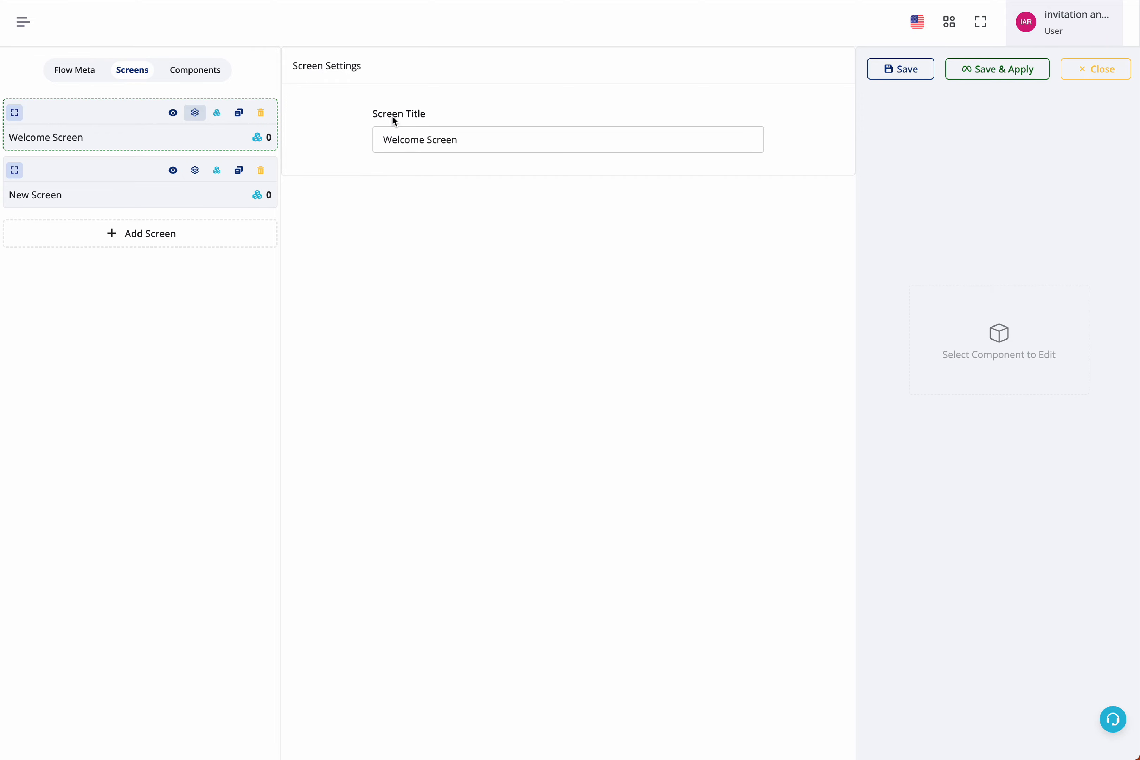
triple_click(409, 139)
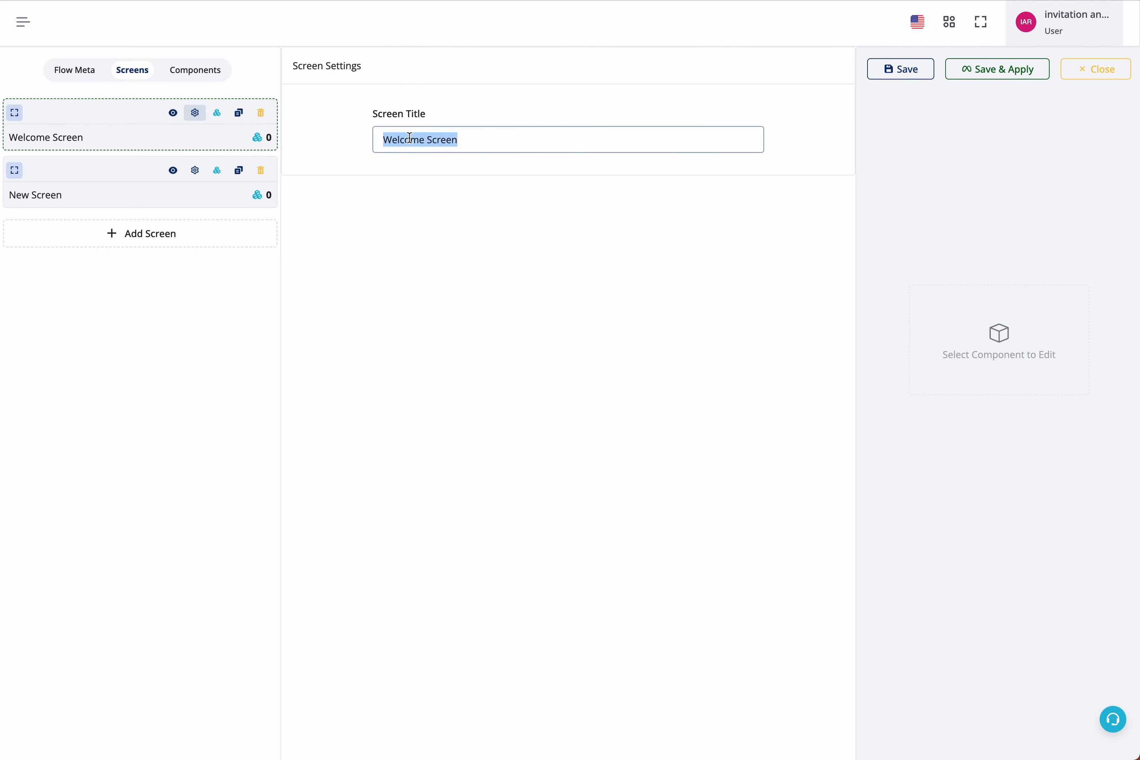
type("welcome")
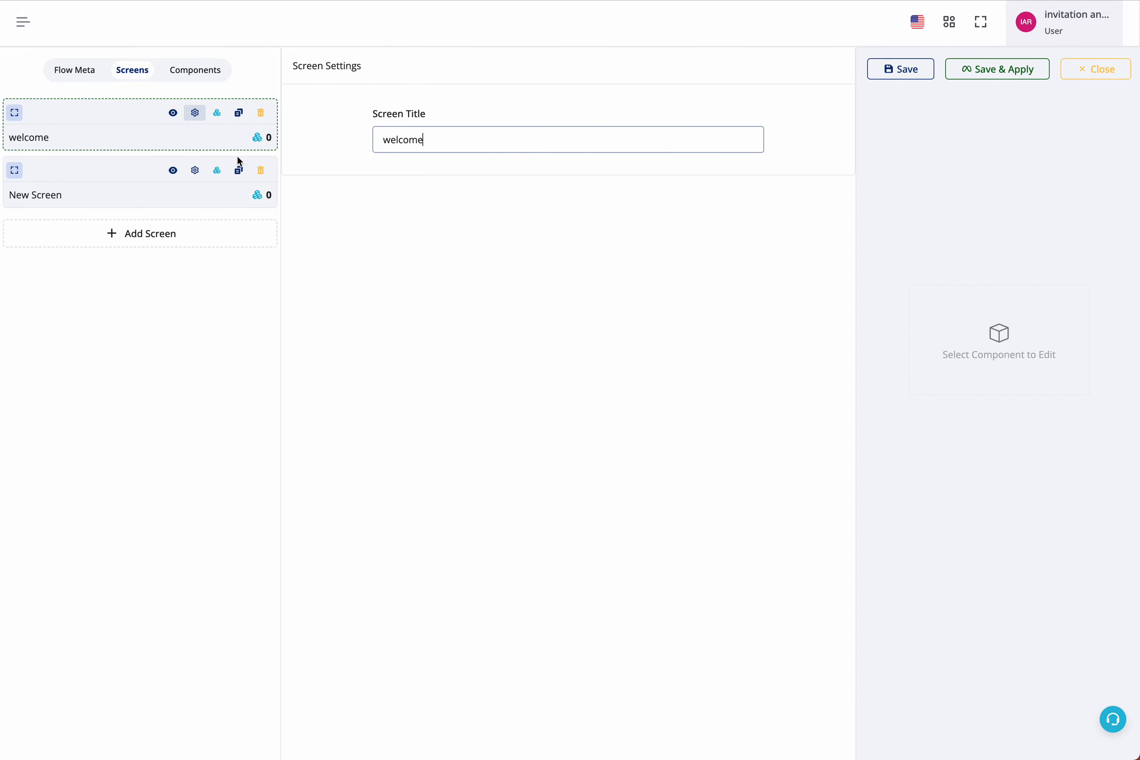
Retitle the second screen as screen 2.
left_click(195, 171)
triple_click(402, 143)
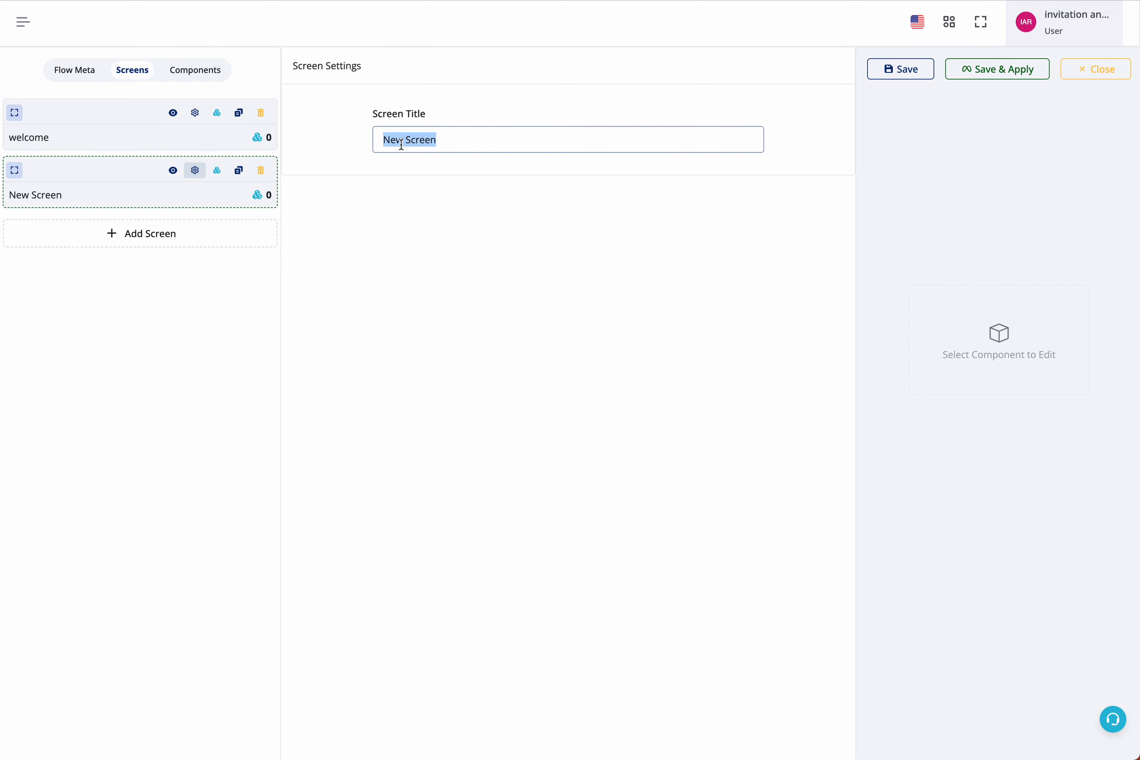
type("scree")
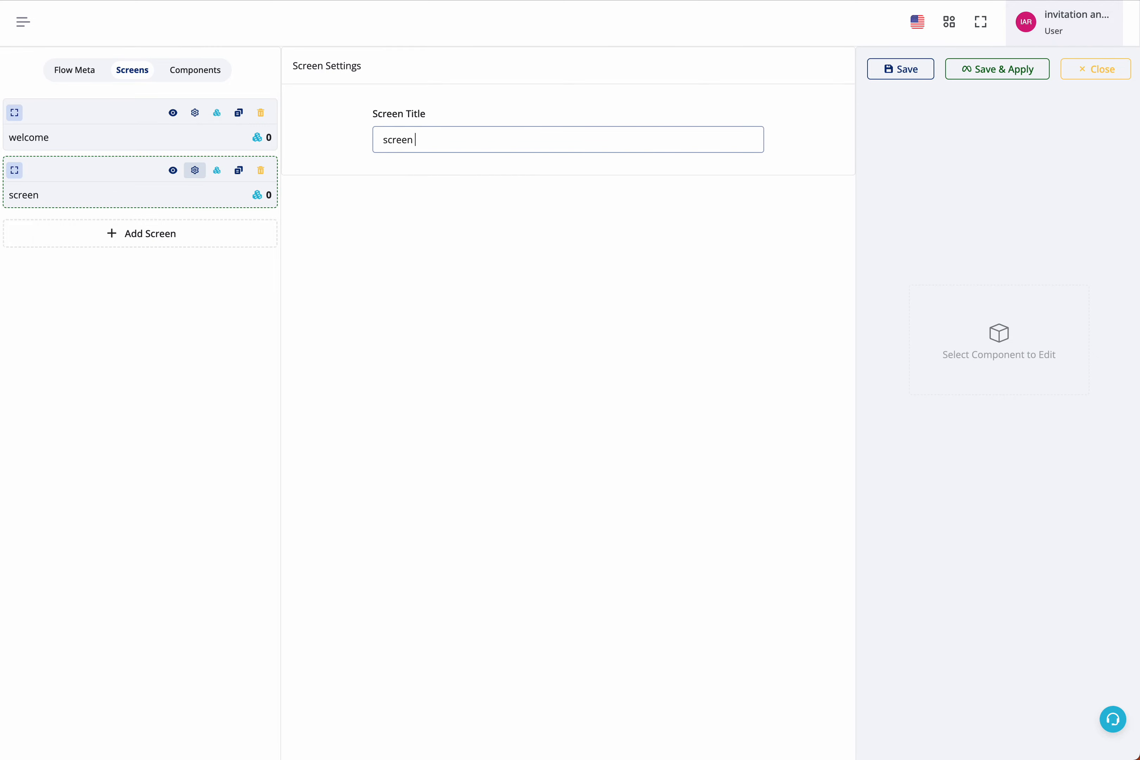
left_click(425, 195)
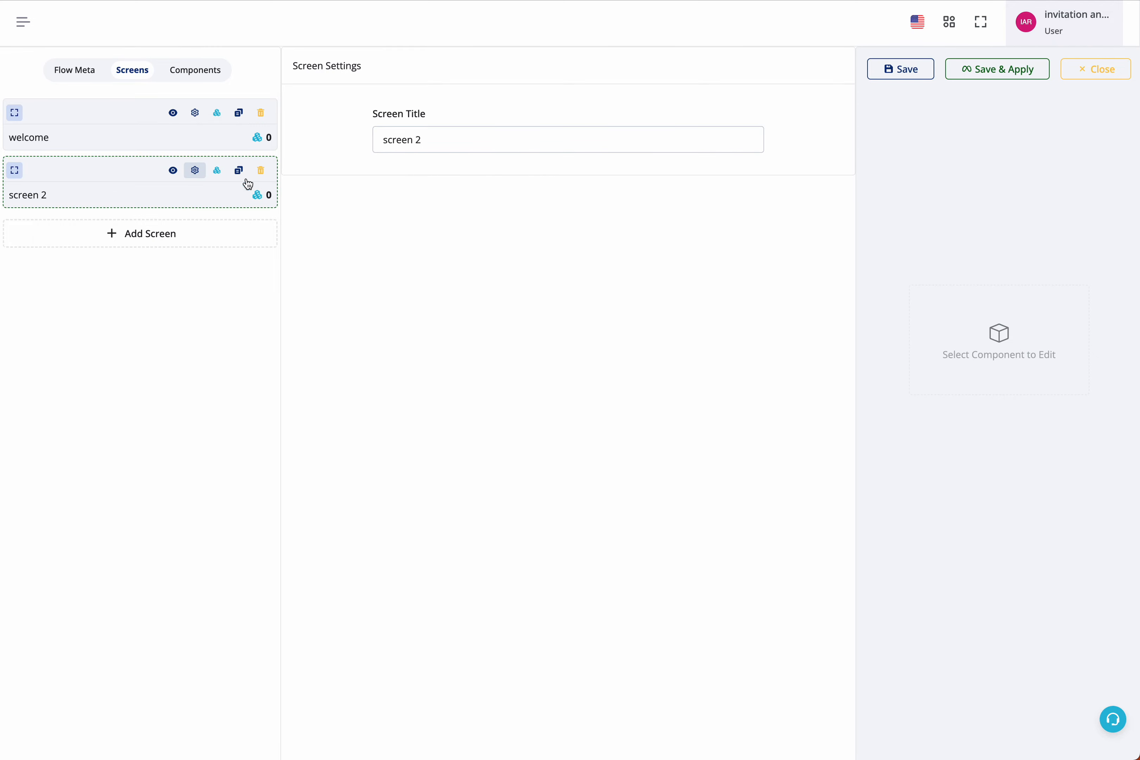
Open the welcome screen's components and add Heading, Input, Email and Checkbox components to it.
left_click(173, 114)
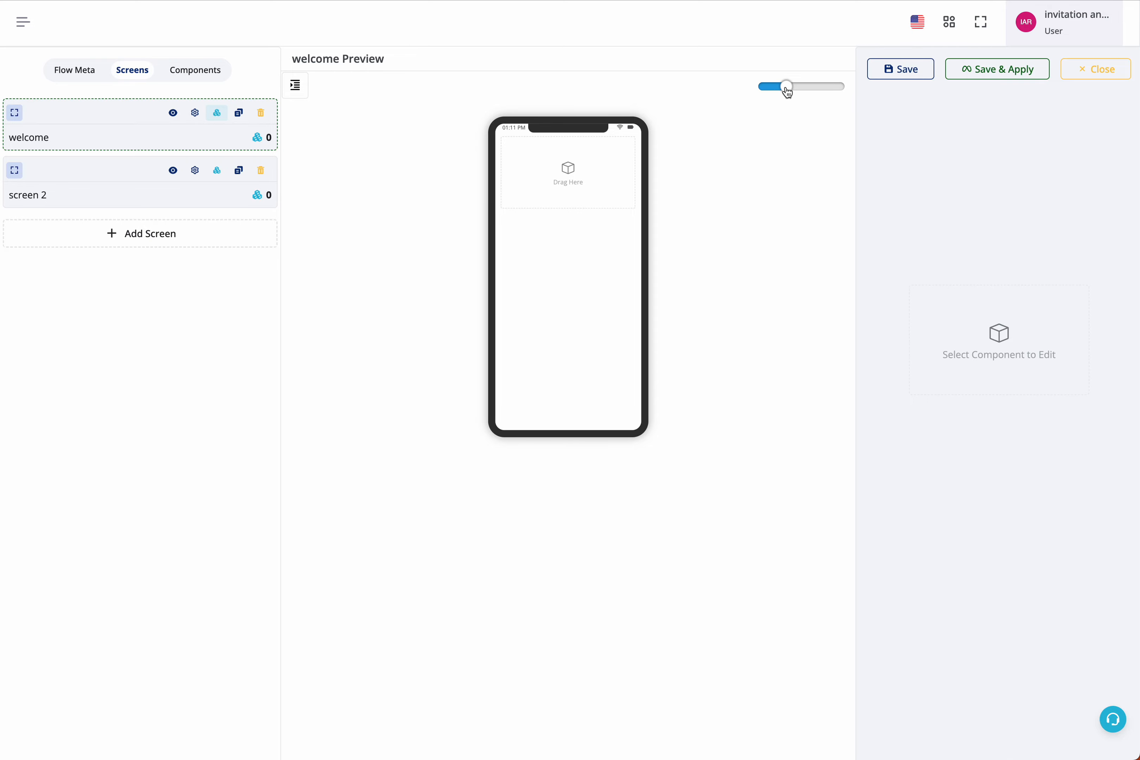
left_click_drag(787, 89, 856, 89)
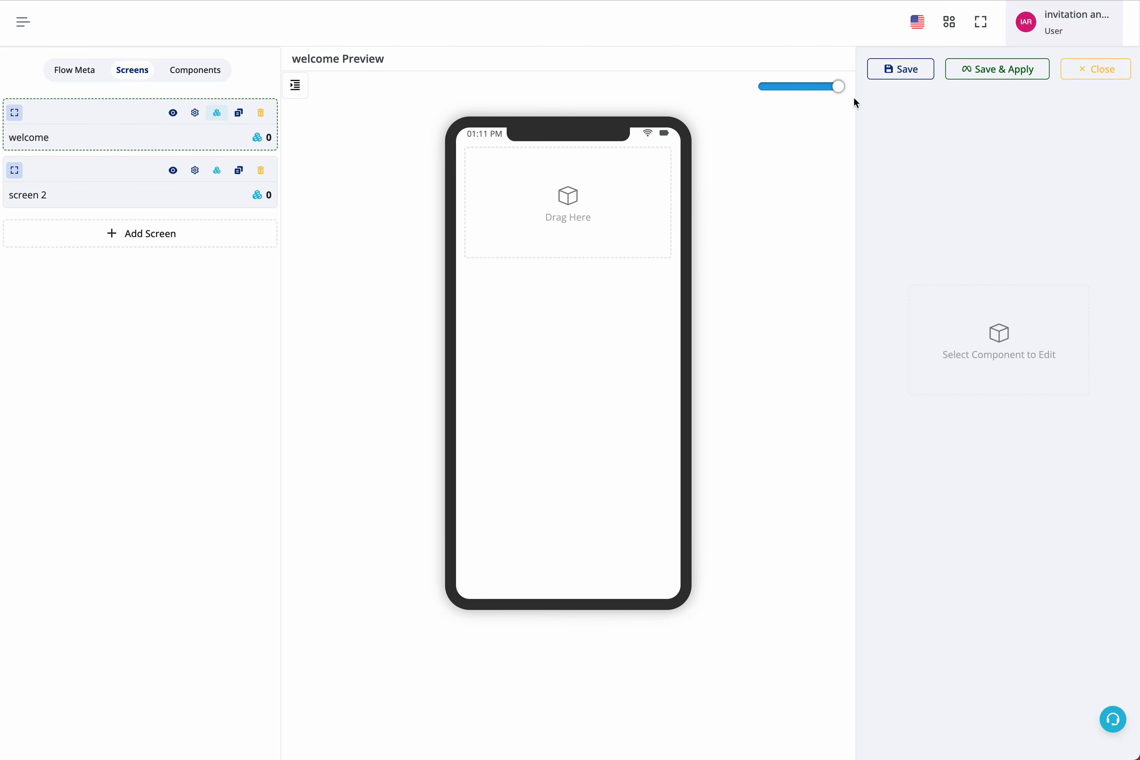
left_click_drag(833, 90, 863, 94)
left_click(217, 114)
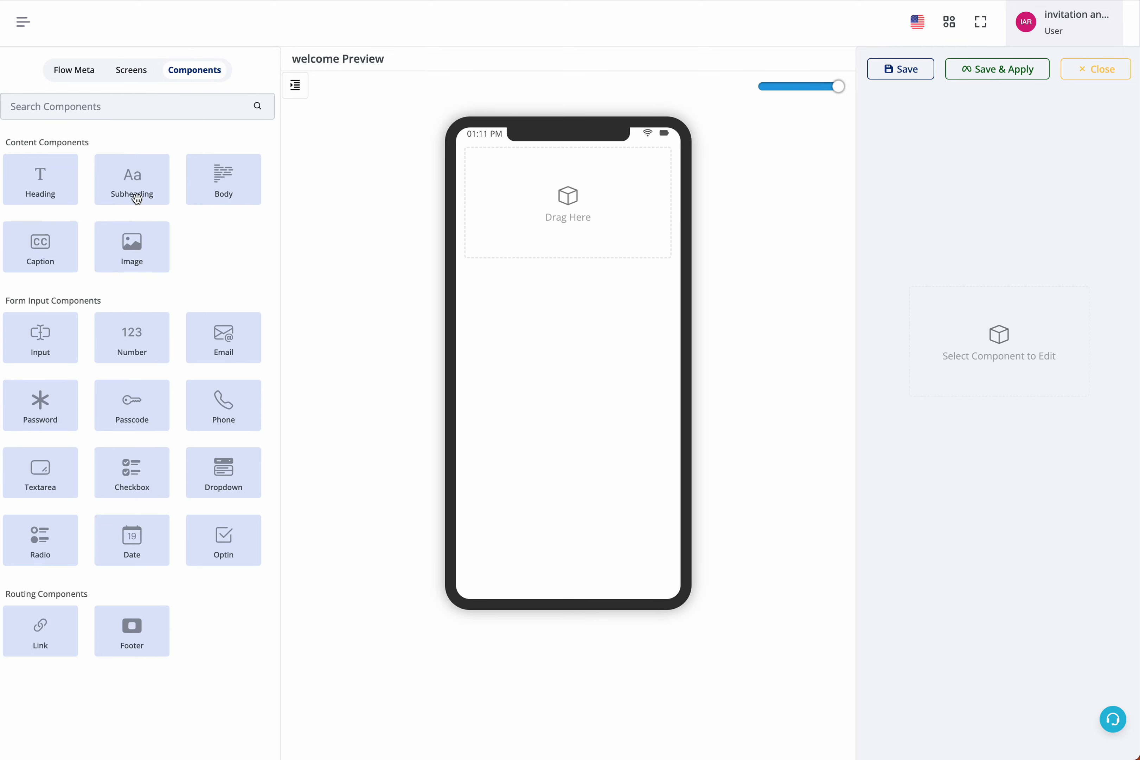
left_click(46, 176)
mouse_move(570, 155)
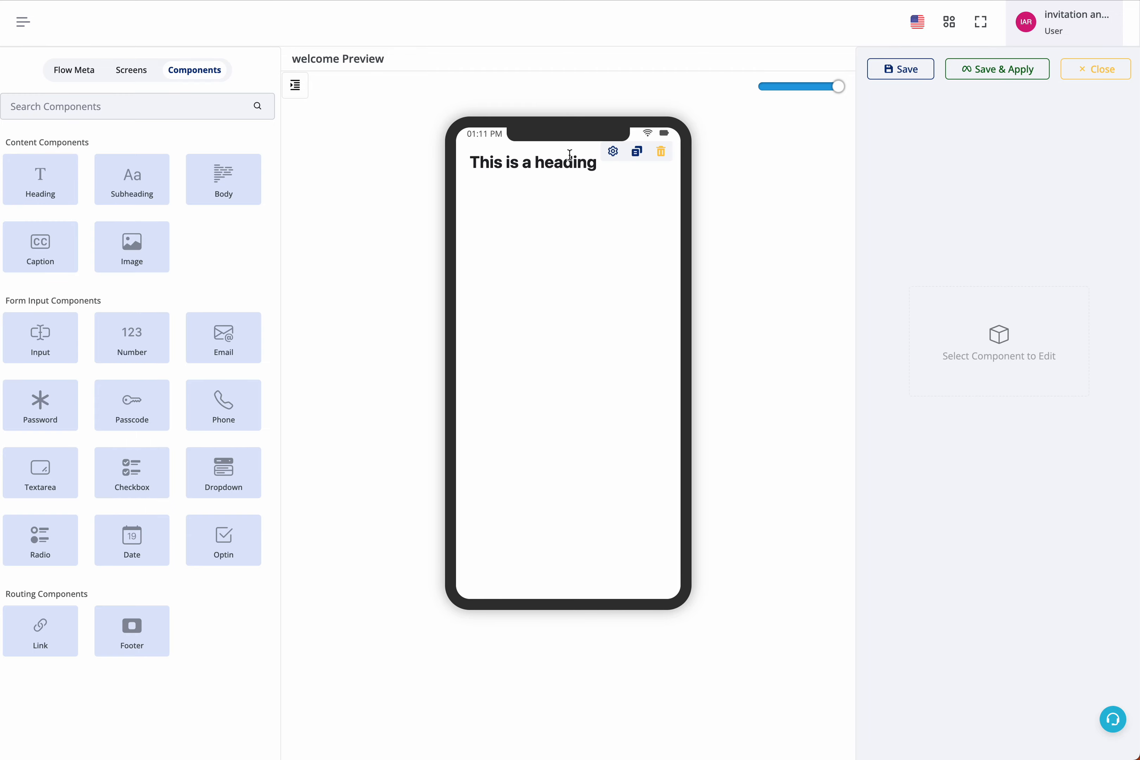
left_click(61, 333)
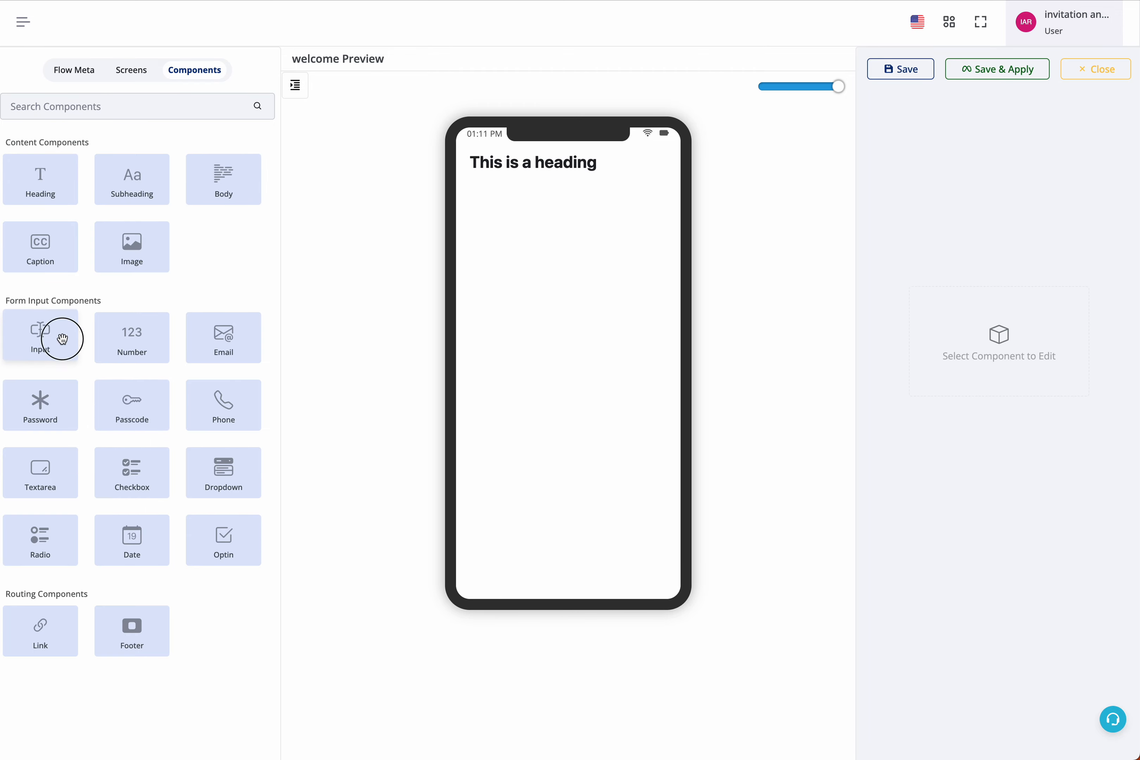
left_click(226, 337)
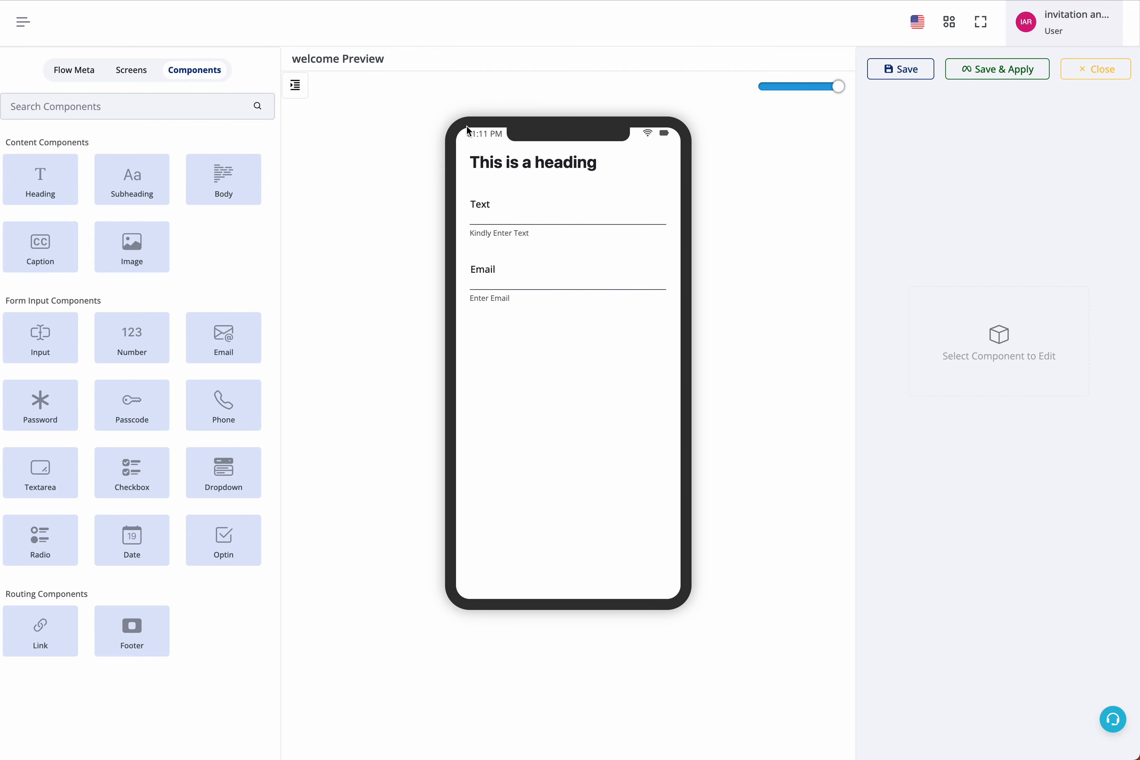
left_click(132, 470)
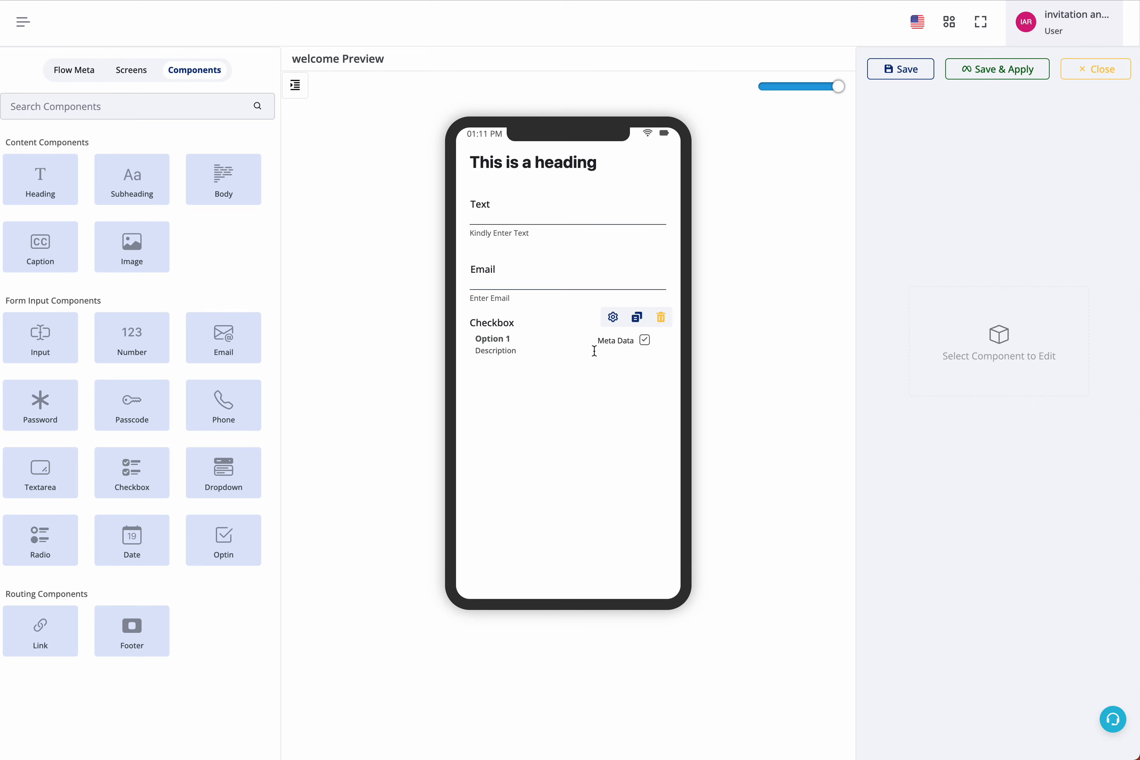
Move the Checkbox component above the Input in the screen components list.
left_click(295, 86)
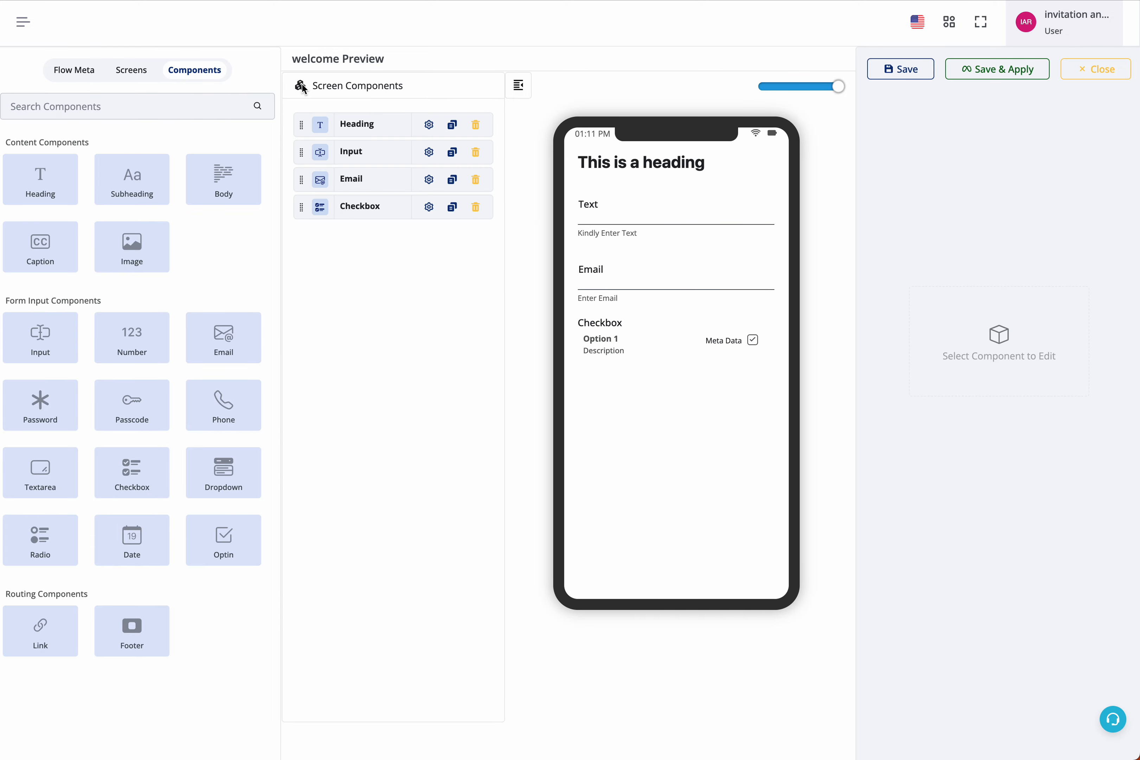
left_click(529, 92)
left_click(296, 86)
left_click_drag(349, 203, 351, 148)
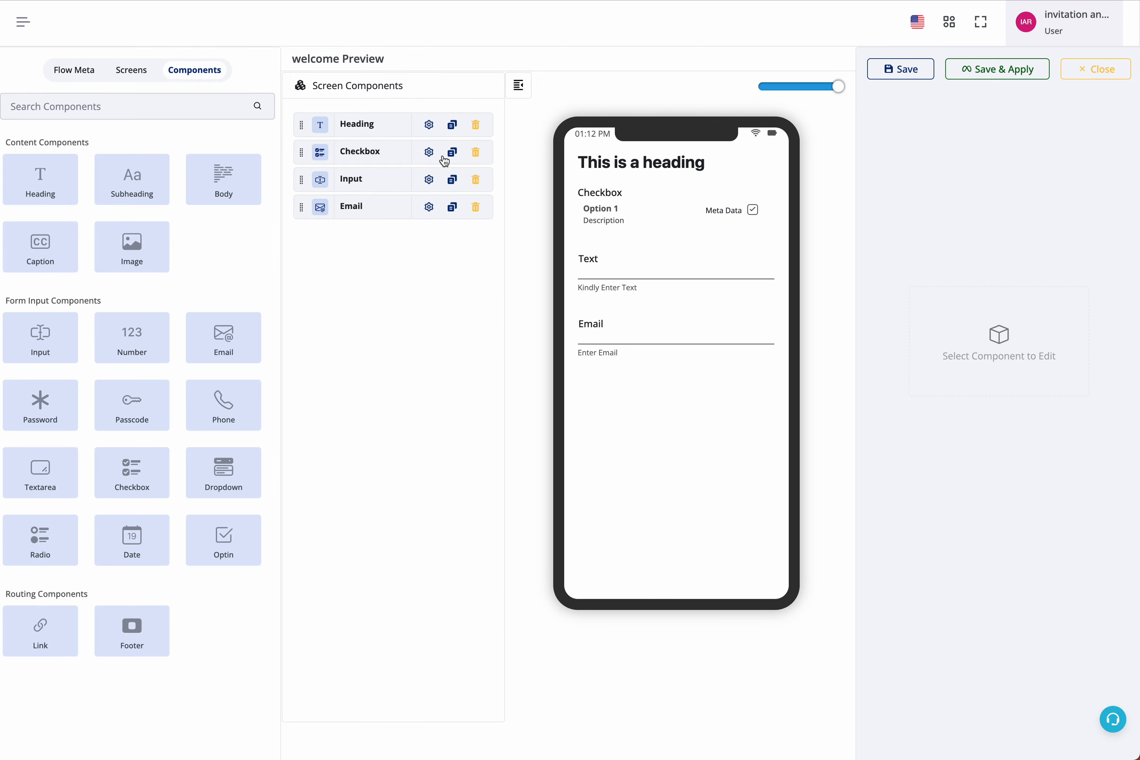
Delete the Checkbox component and open the Email component's properties.
left_click(475, 153)
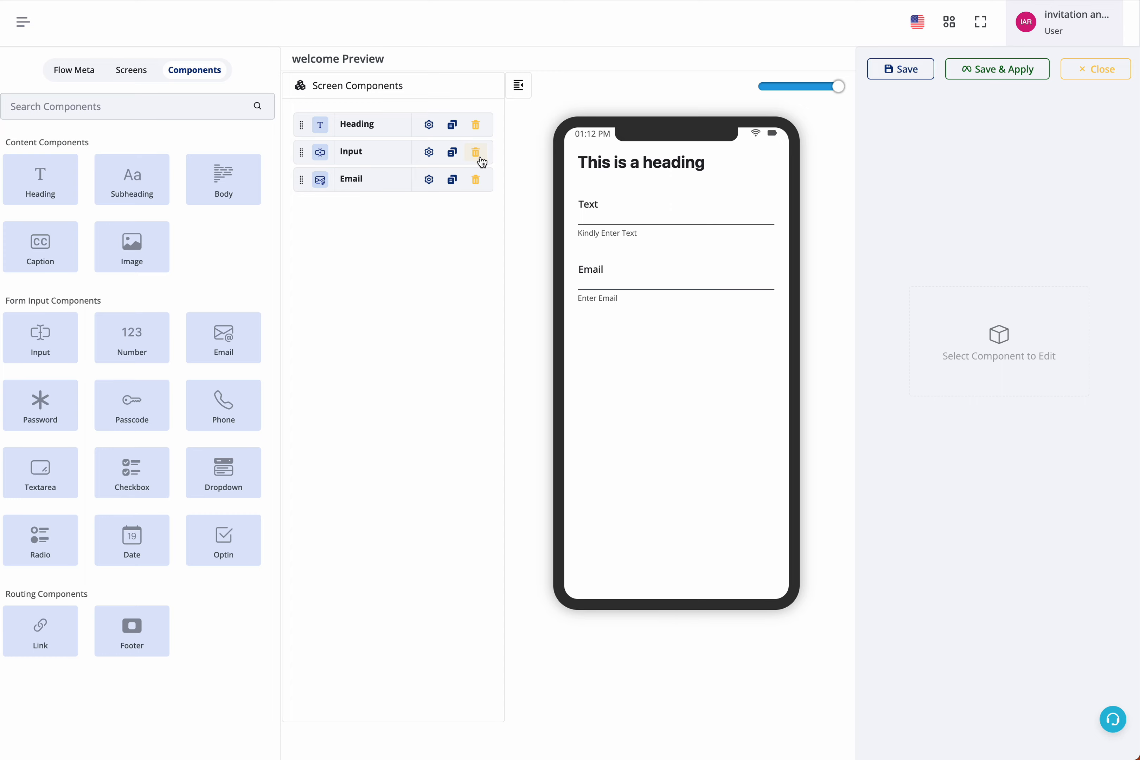
left_click(430, 180)
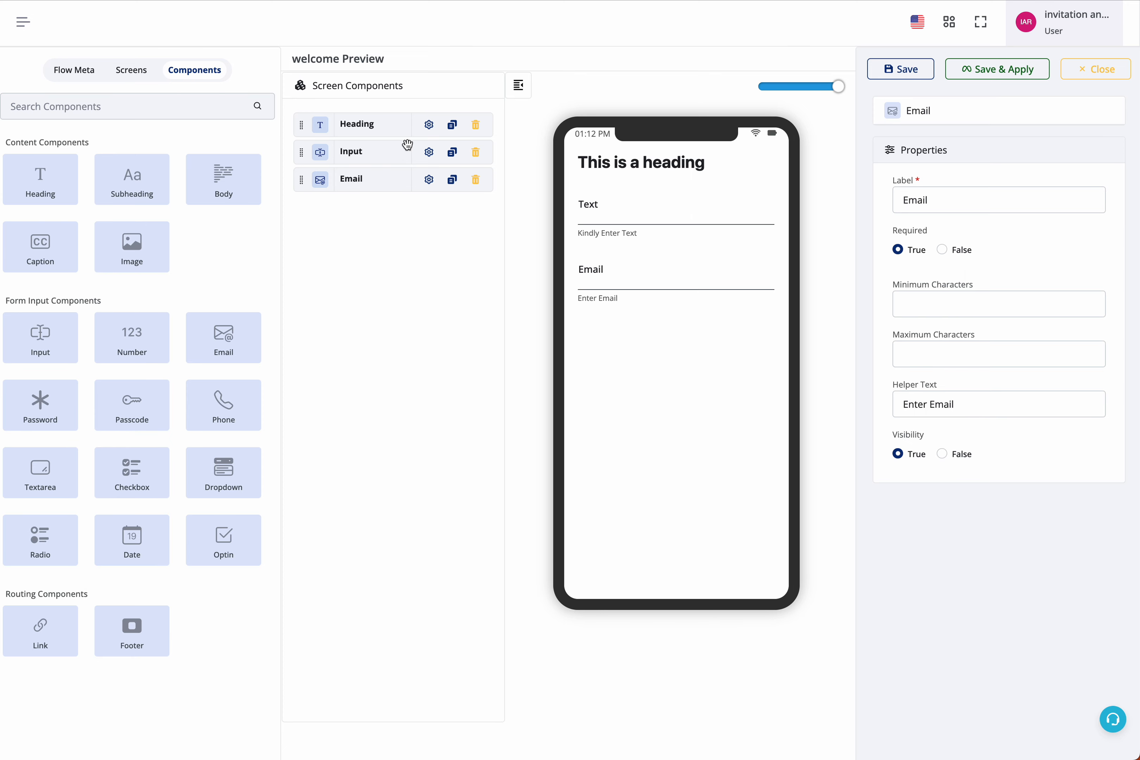
left_click(639, 160)
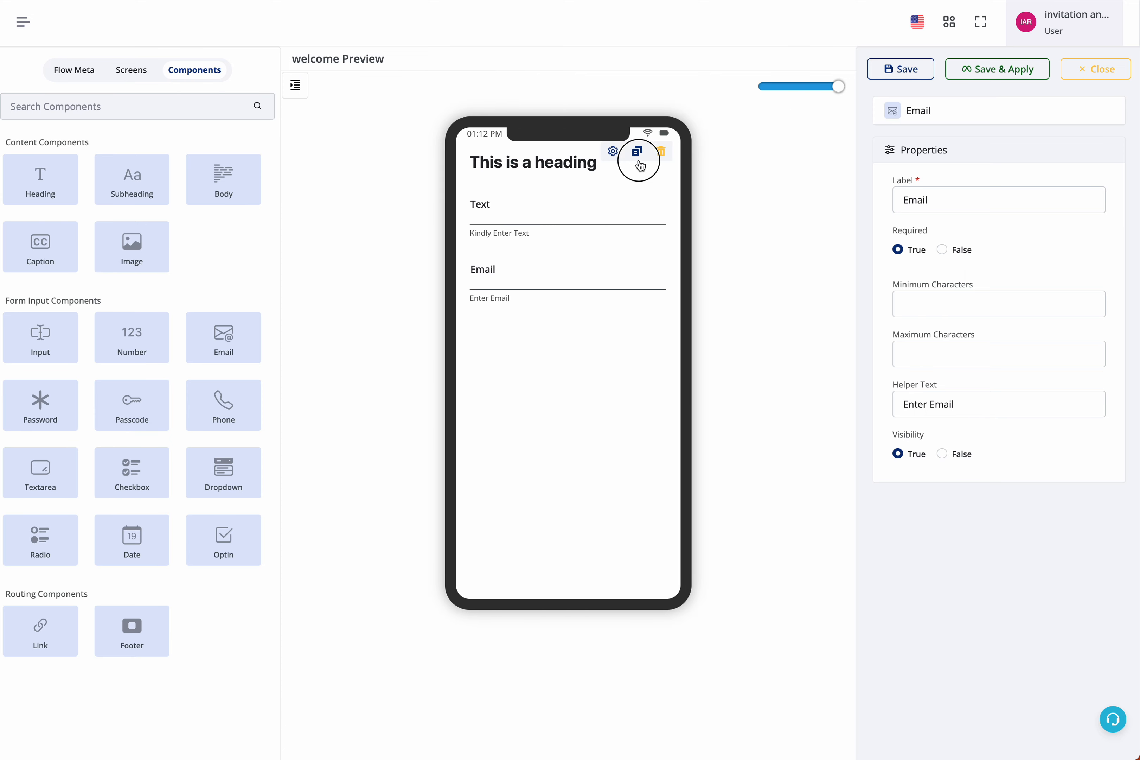
Change the heading's text to Title.
left_click(613, 154)
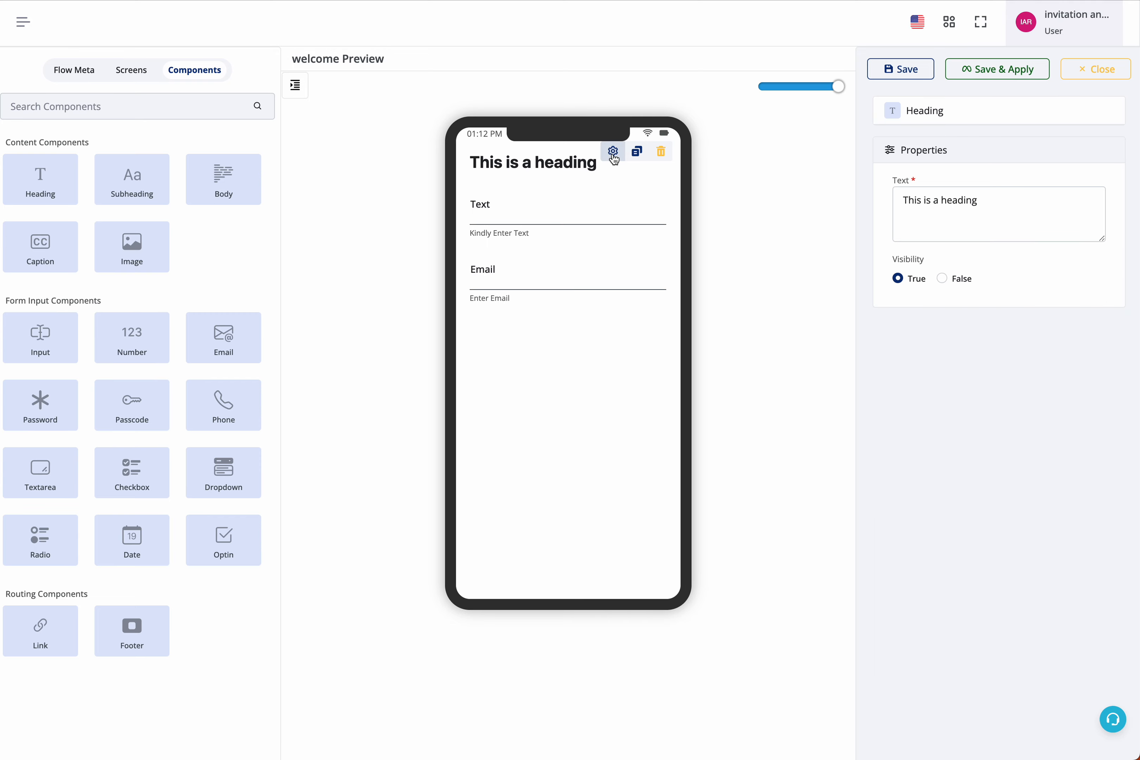
triple_click(946, 201)
type("Title")
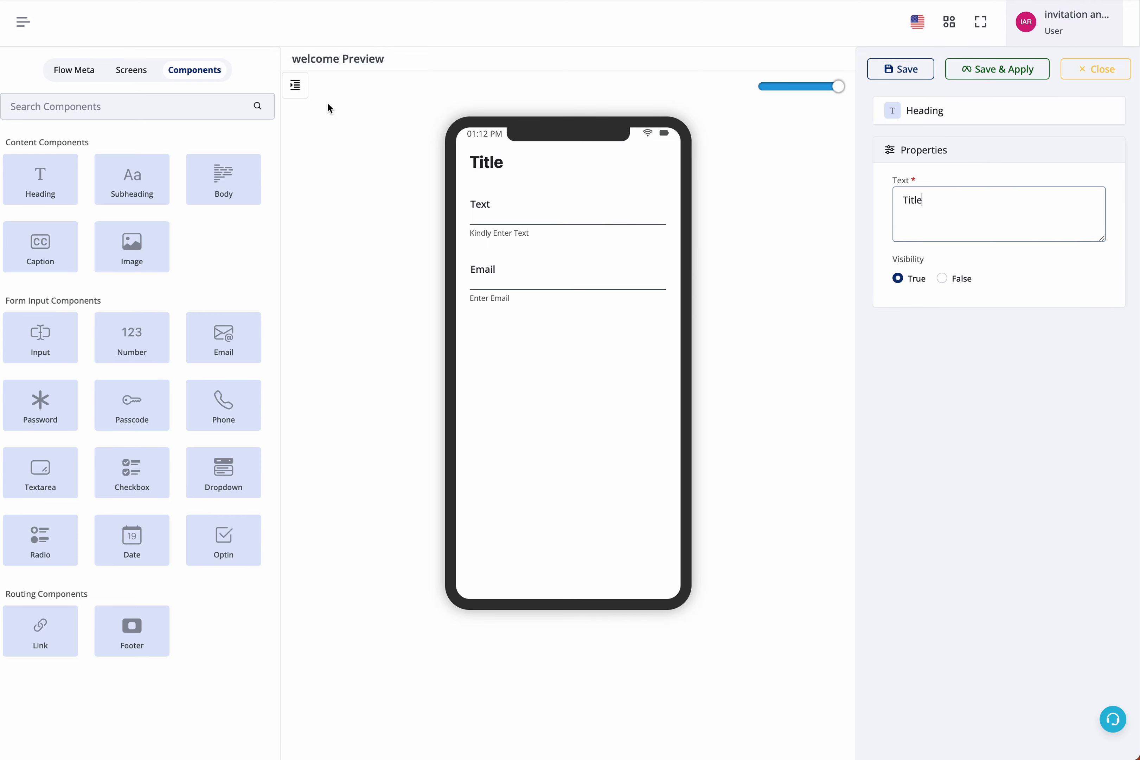
Add a Link component to the welcome screen.
left_click(295, 85)
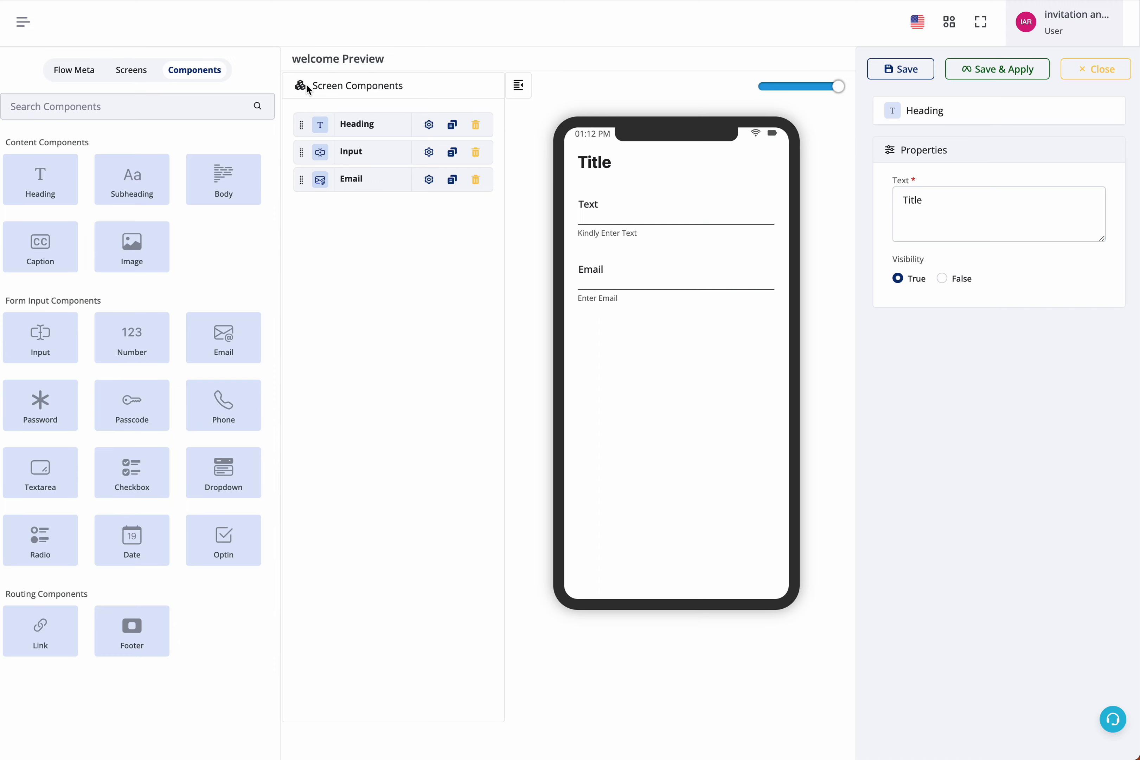
left_click(826, 448)
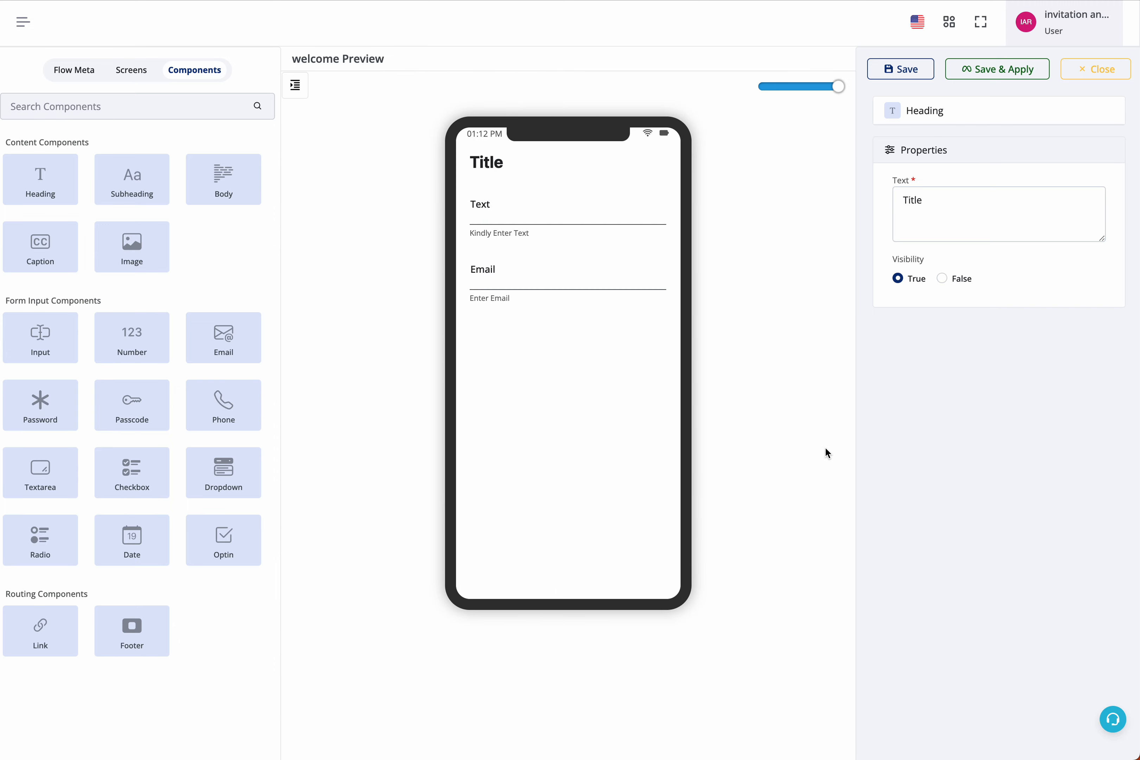
left_click(296, 85)
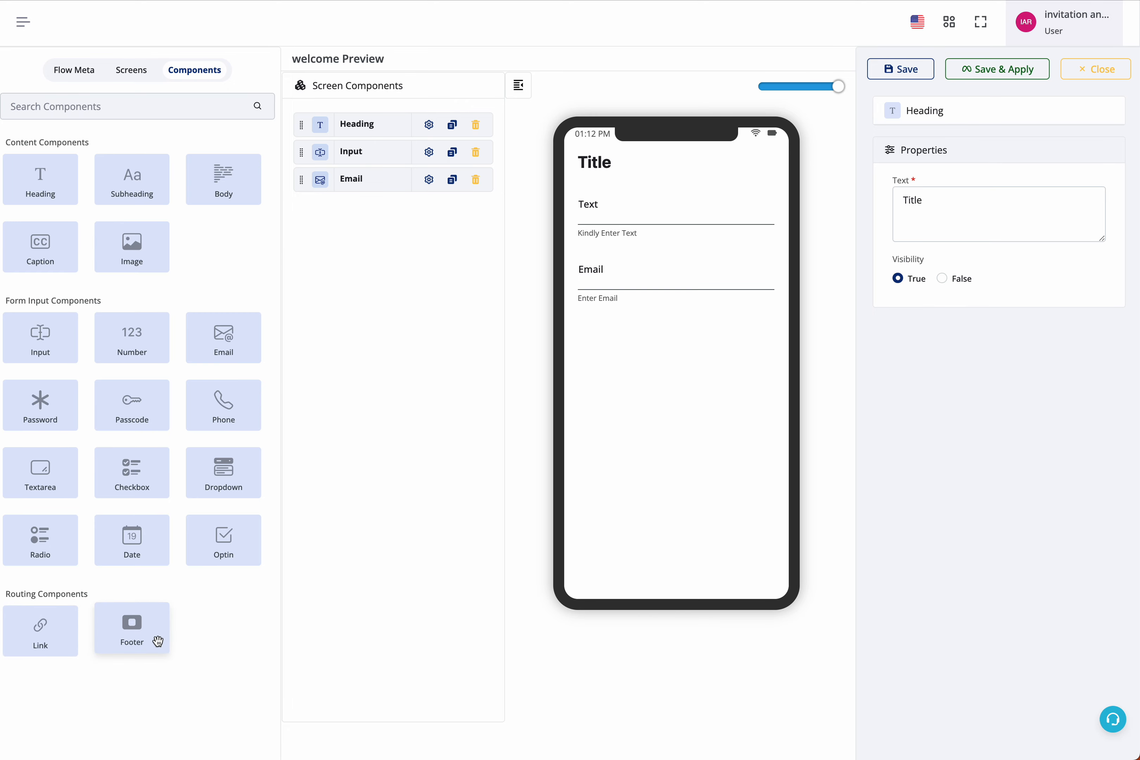
left_click(40, 631)
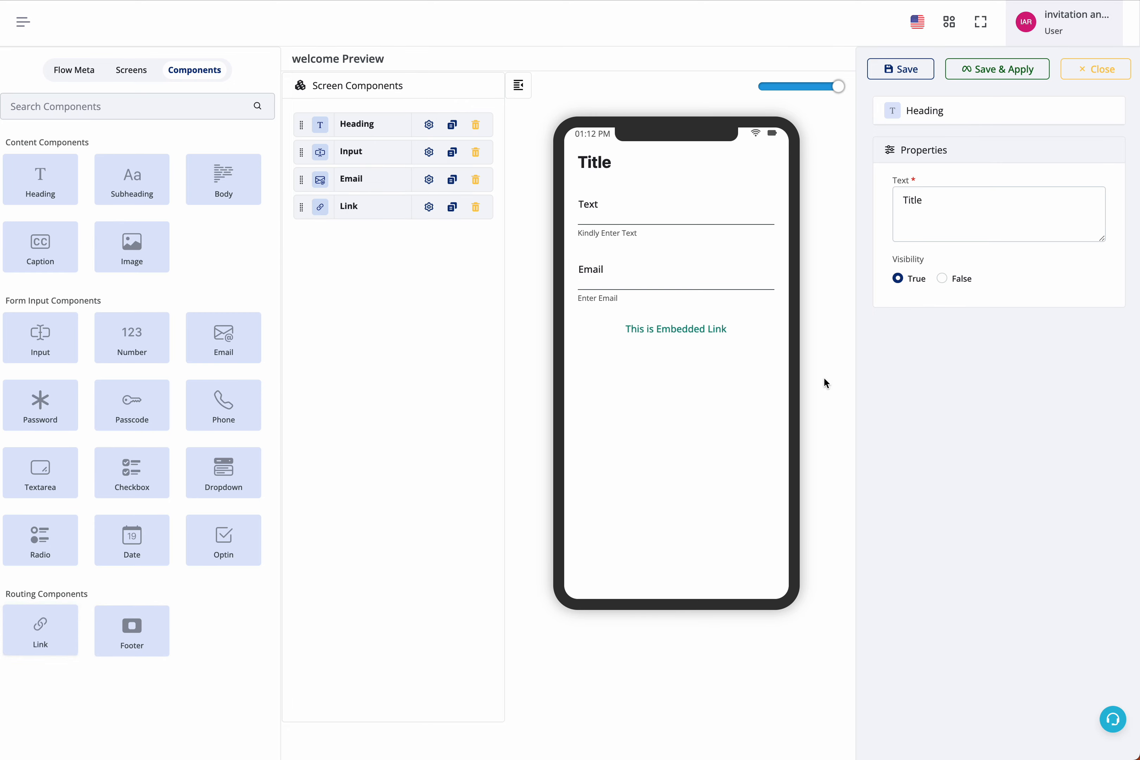
Set the link's on-click action to Go To screen 2.
mouse_move(697, 334)
left_click(721, 317)
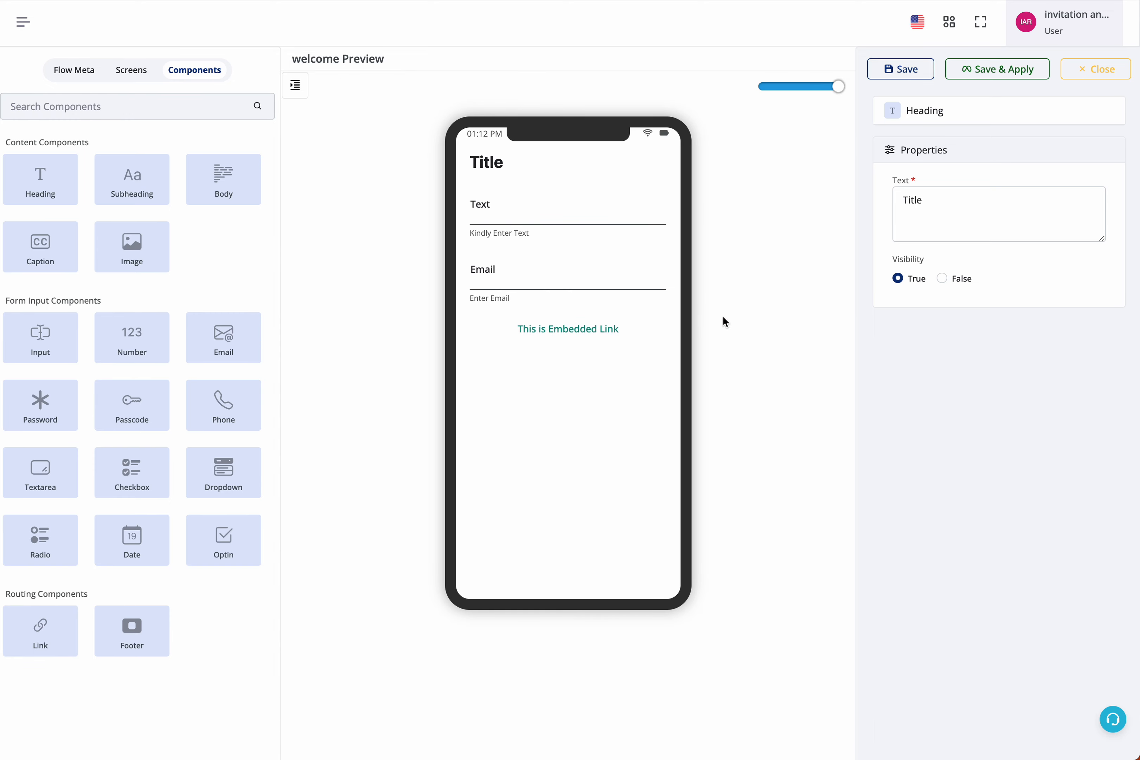
left_click(613, 319)
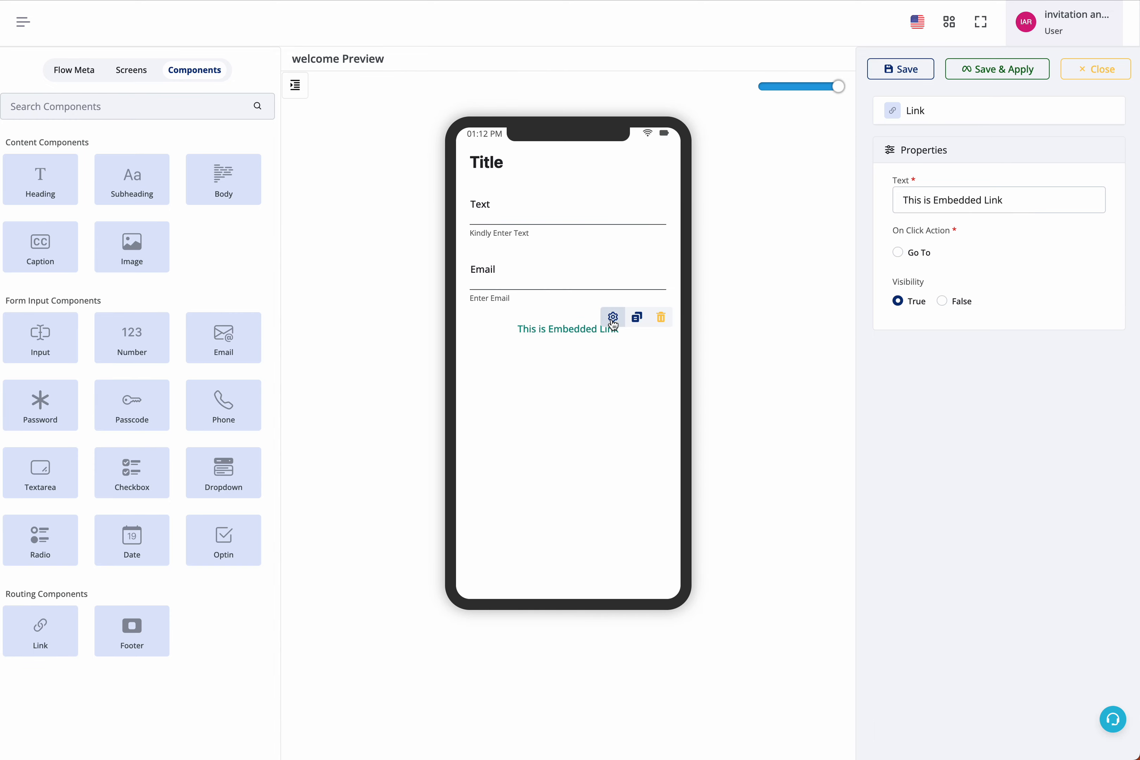
left_click(913, 253)
left_click(932, 278)
left_click(937, 317)
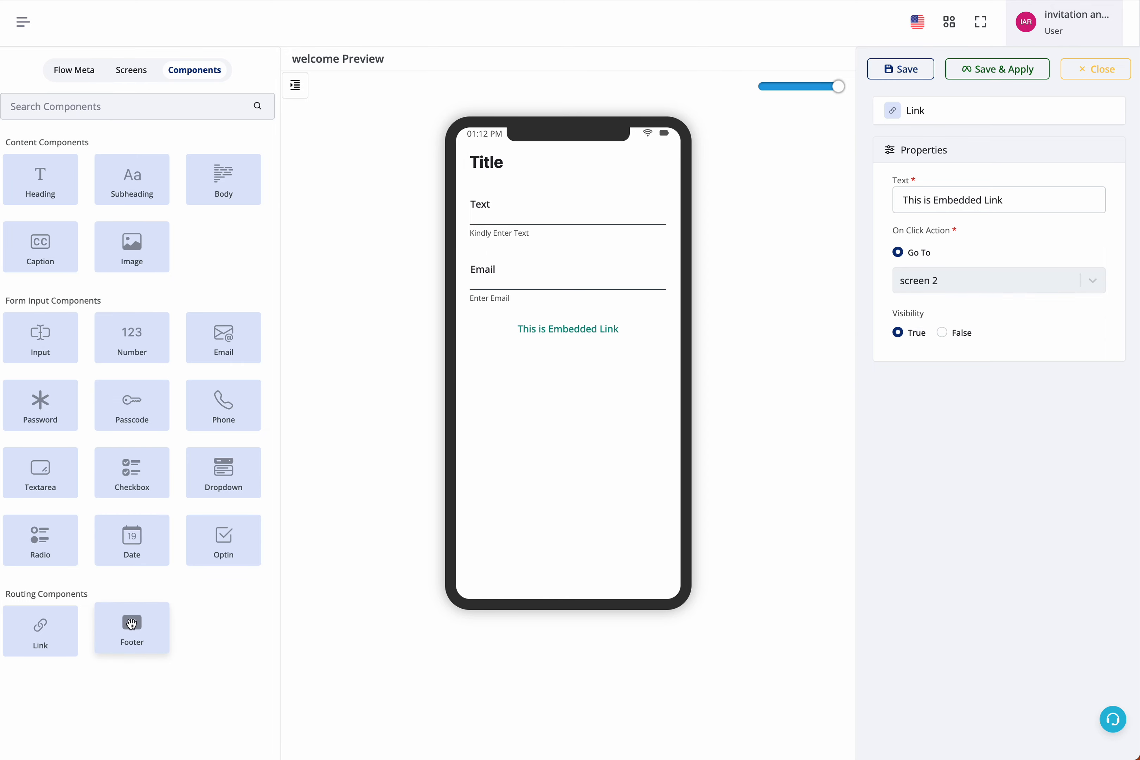
Place a Footer component at the bottom of the welcome screen.
left_click_drag(132, 623, 679, 602)
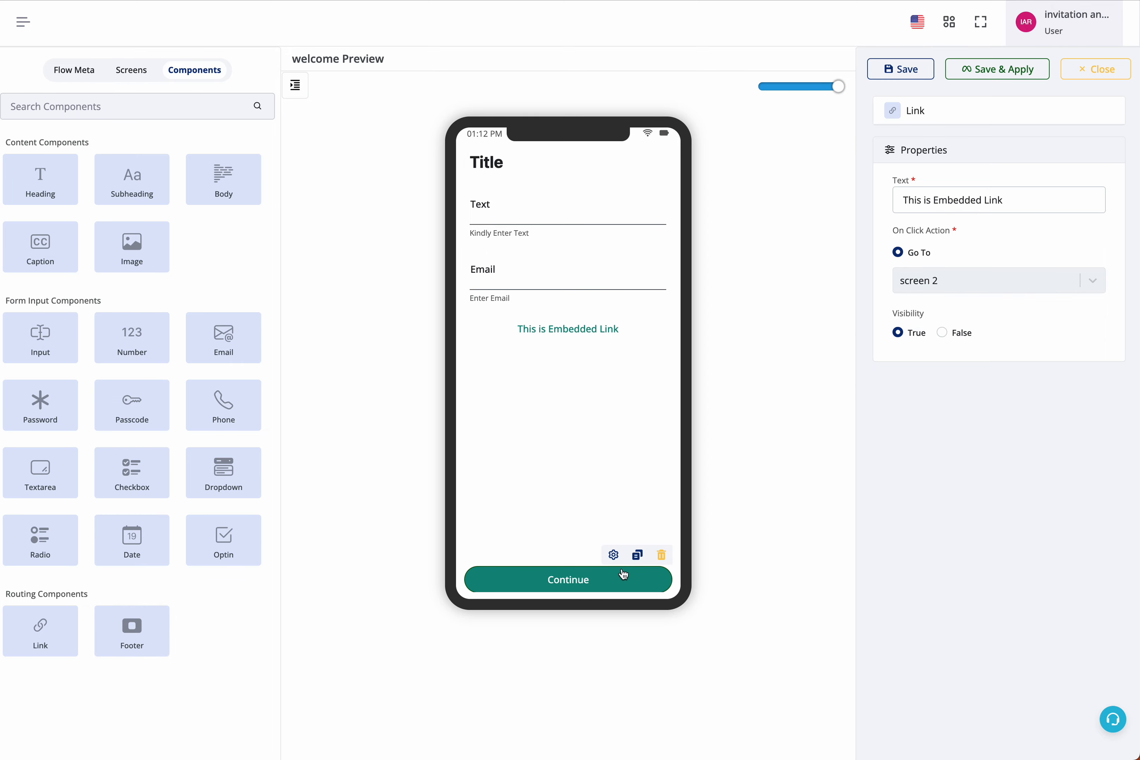
Set the welcome screen footer's on-click action to Go To screen 2.
left_click(613, 555)
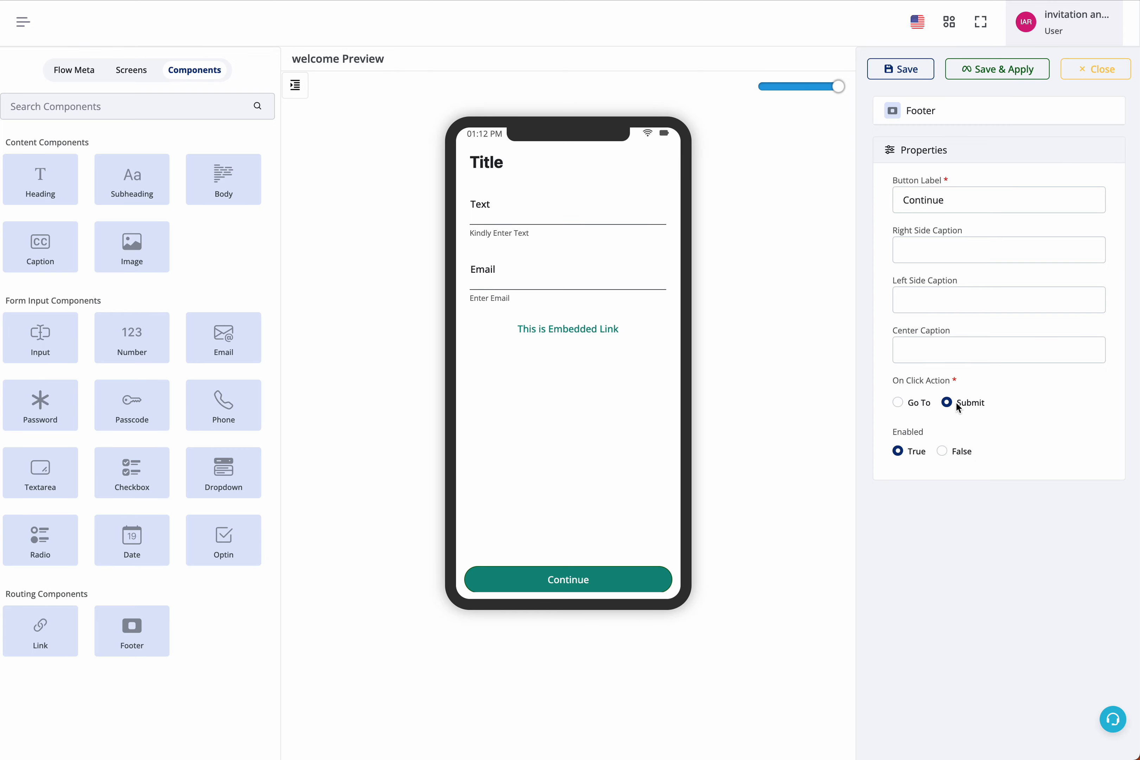
left_click(914, 402)
left_click(929, 428)
left_click(933, 464)
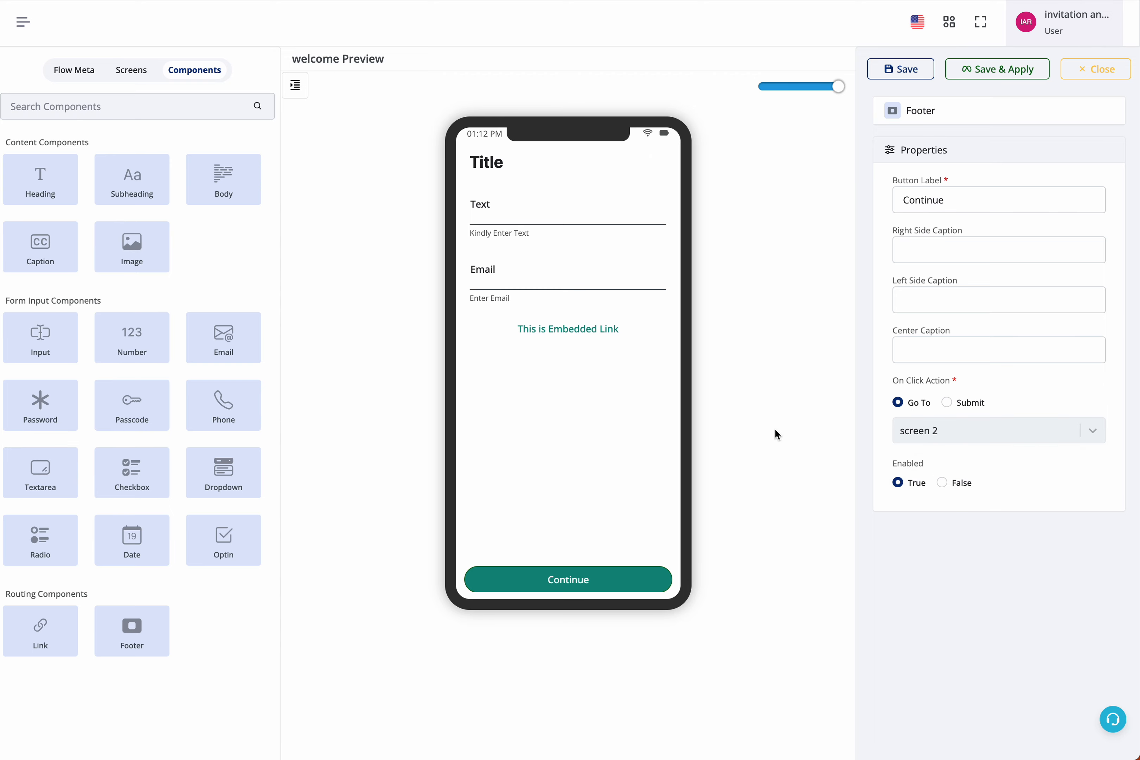
Switch to screen 2 and add a Dropdown and a Date component to it.
left_click(133, 73)
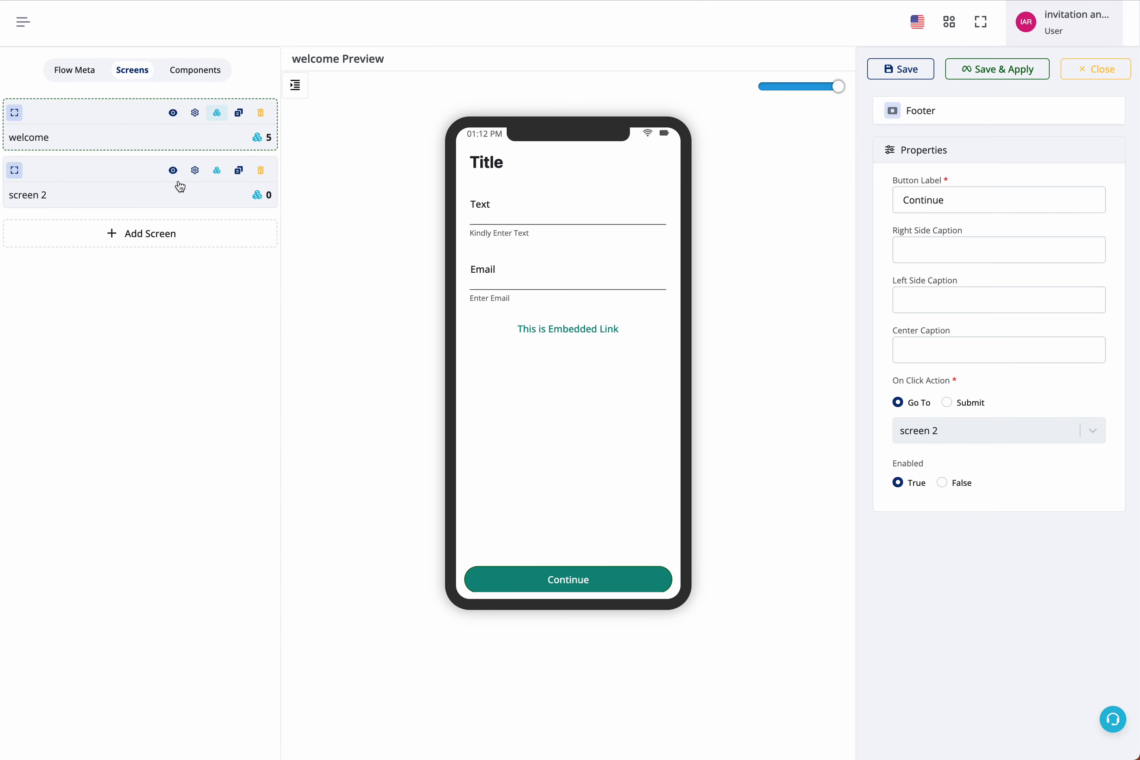
left_click(216, 185)
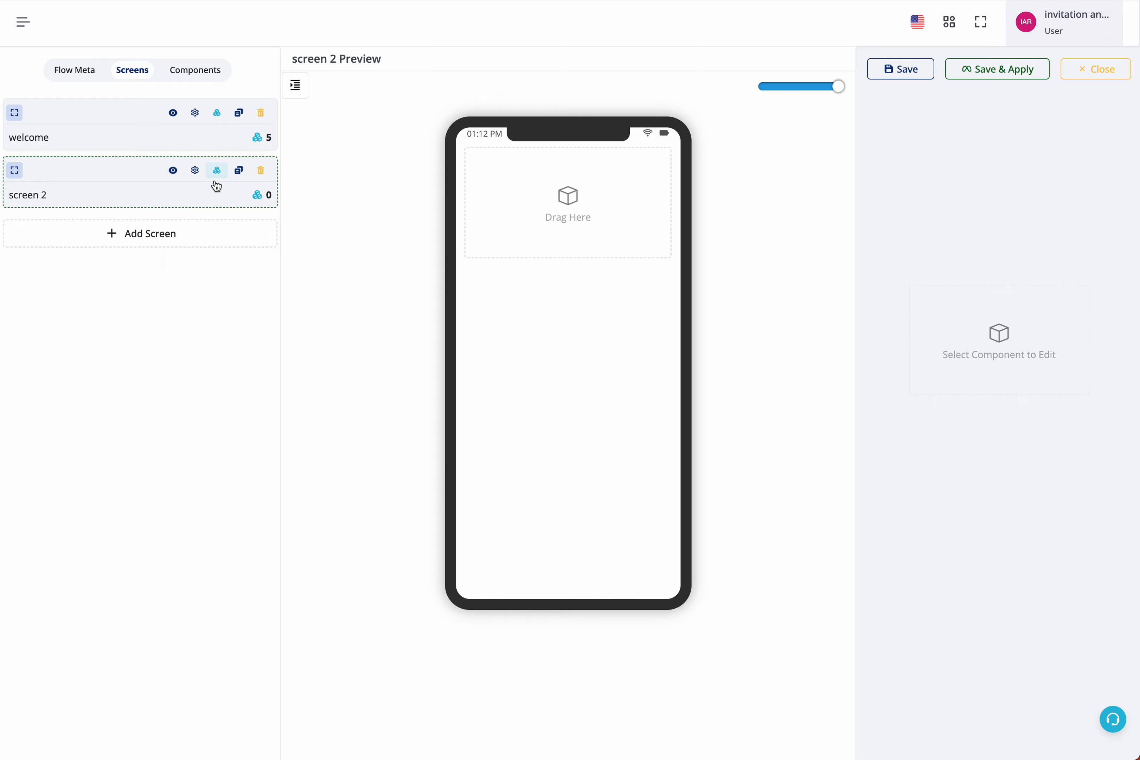
left_click(174, 171)
left_click(221, 173)
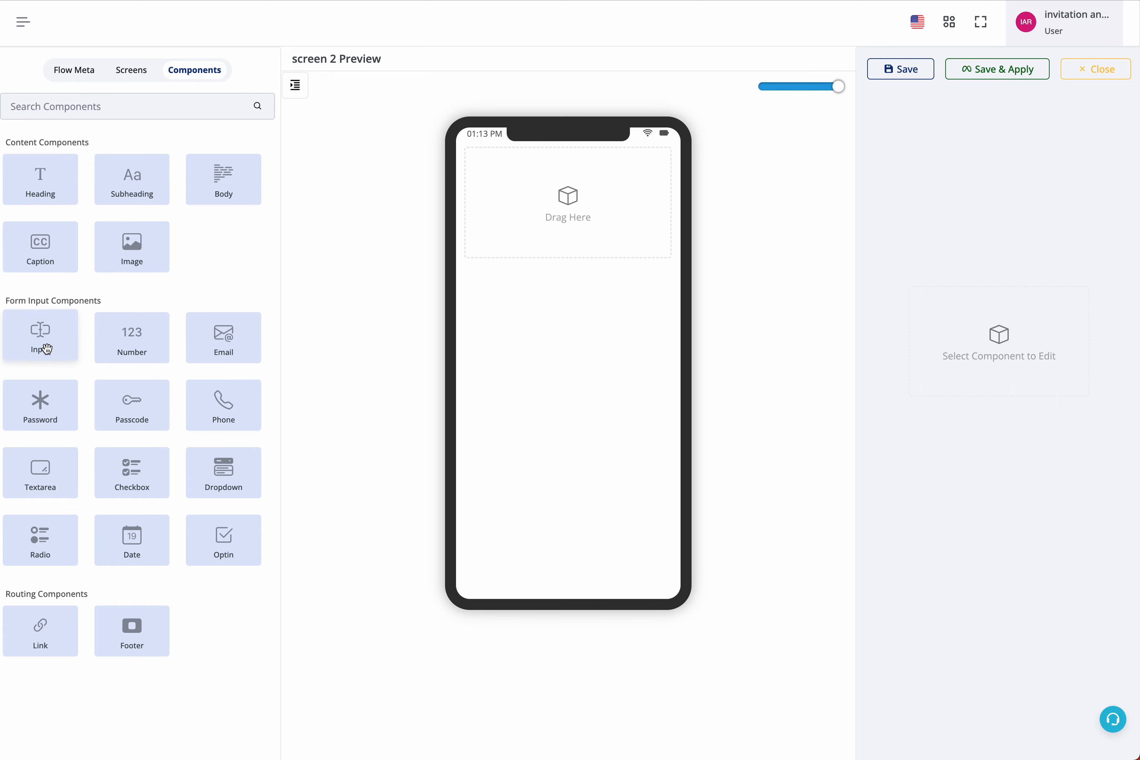
left_click(216, 476)
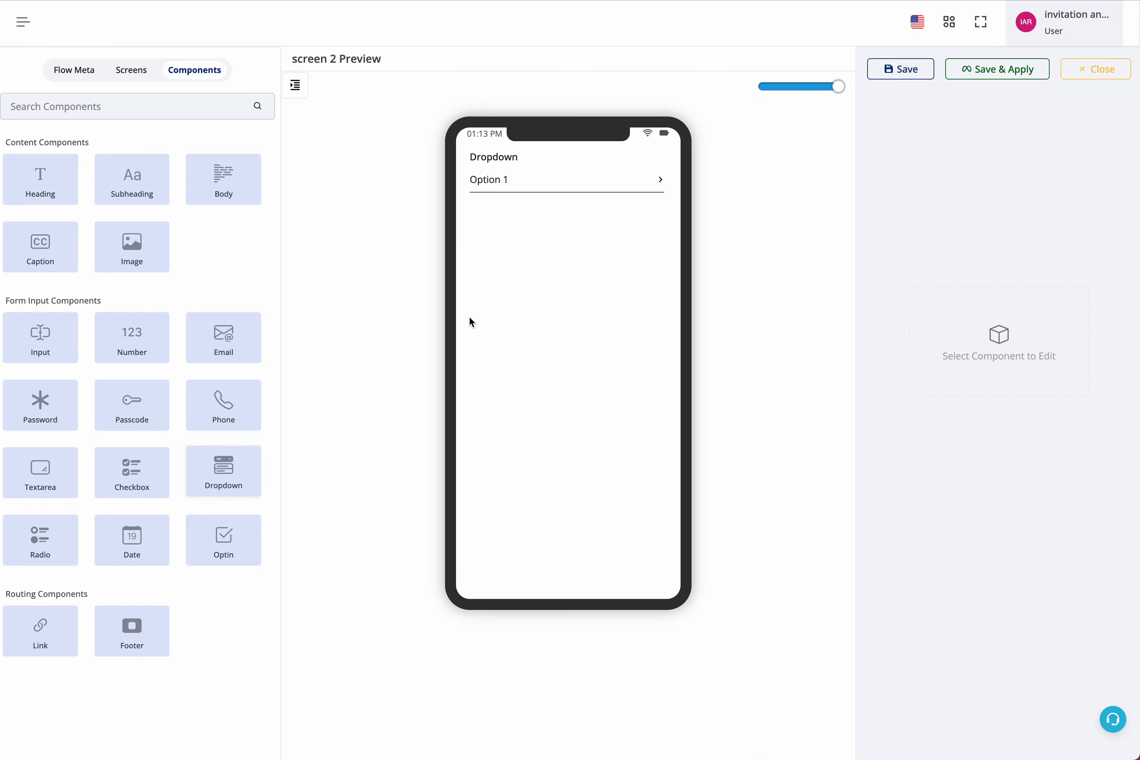
left_click(131, 539)
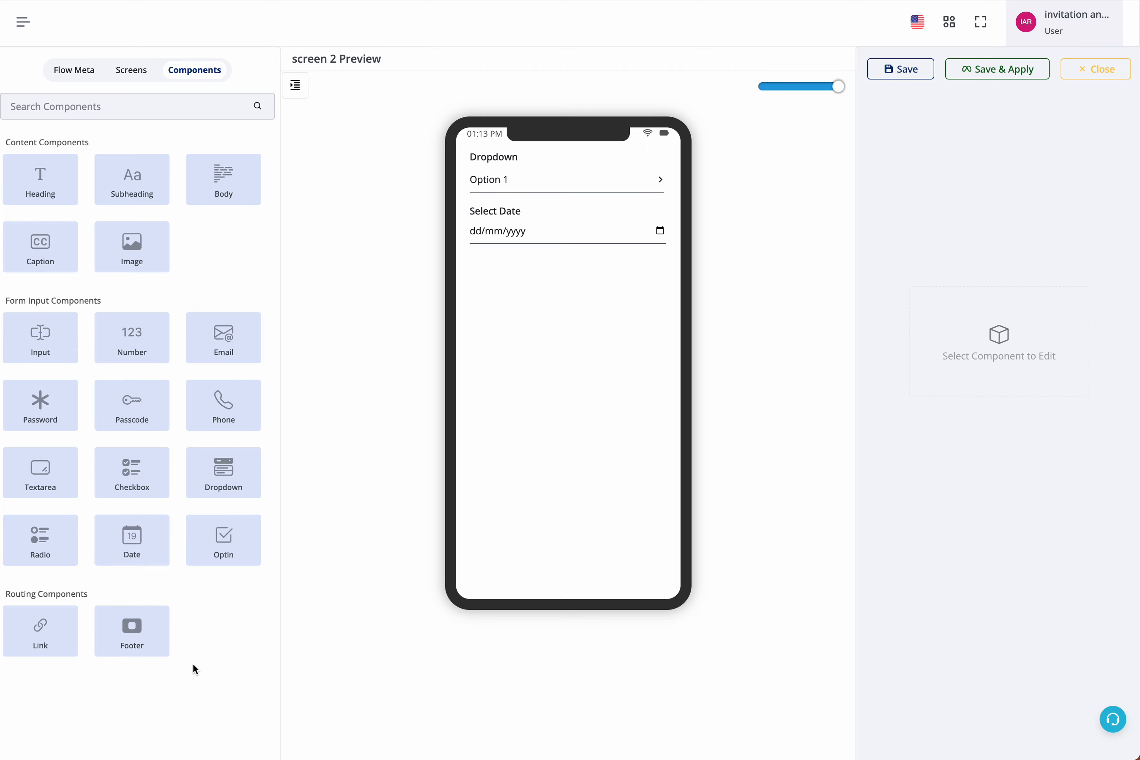
Add a Footer to screen 2 and set its button label to Submit.
left_click(132, 631)
left_click(614, 555)
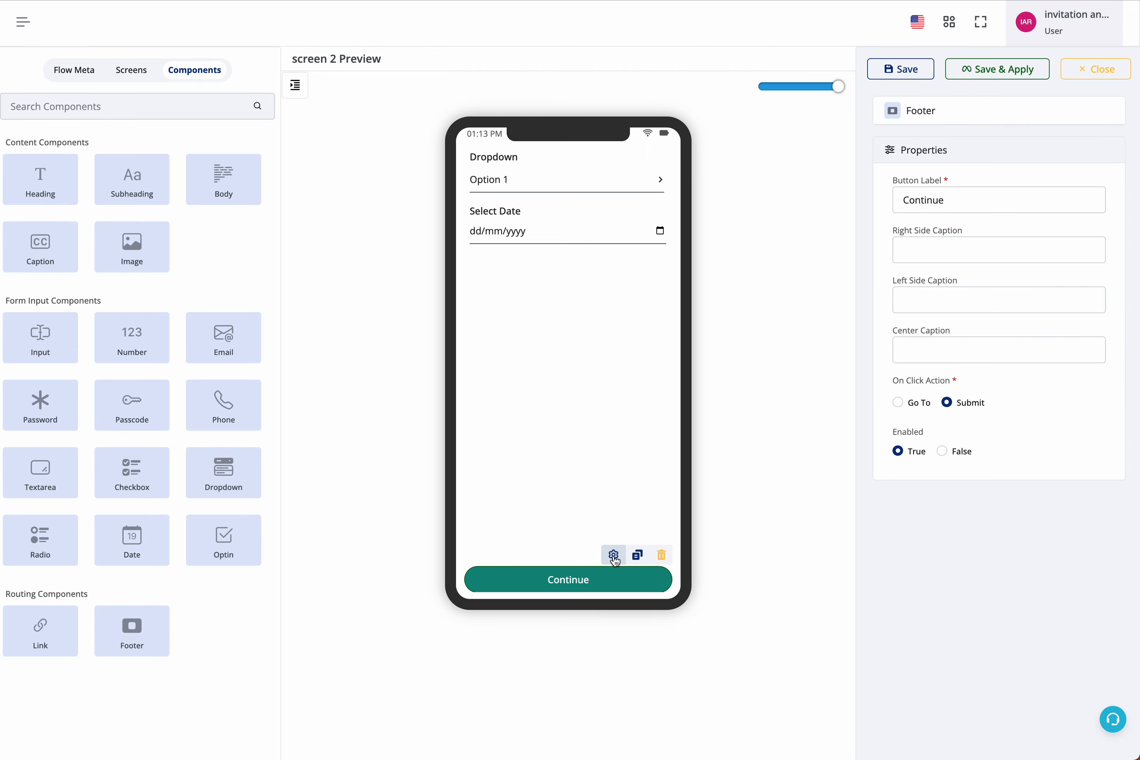
double_click(964, 189)
type("Submit")
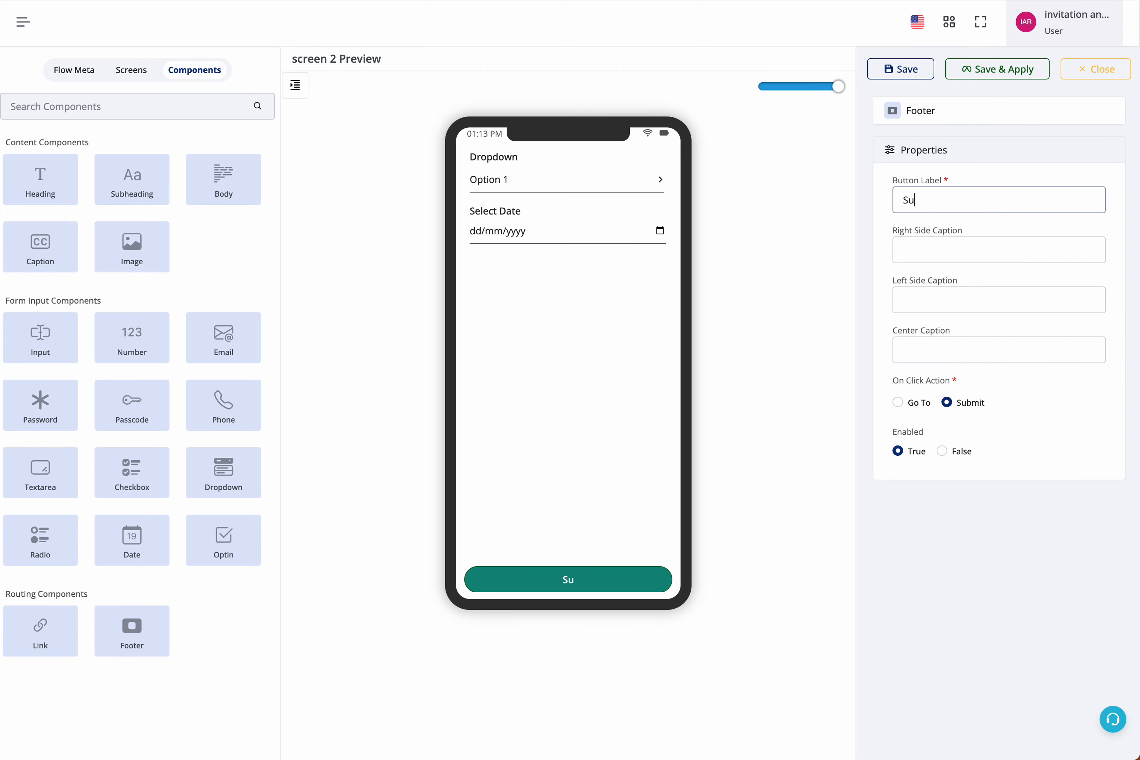
key("BackSpace")
key("BackSpace")
type("it")
left_click_drag(906, 380, 1005, 405)
left_click(1005, 405)
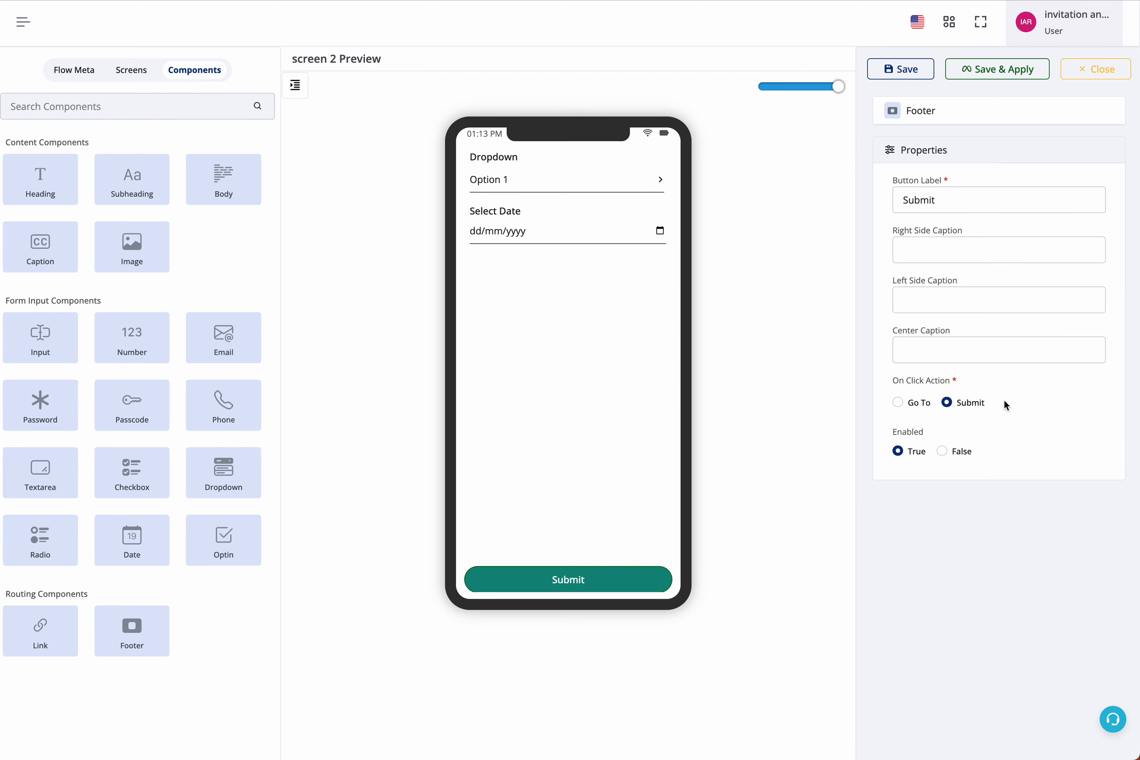
Review the welcome screen again and save the flow.
left_click(120, 70)
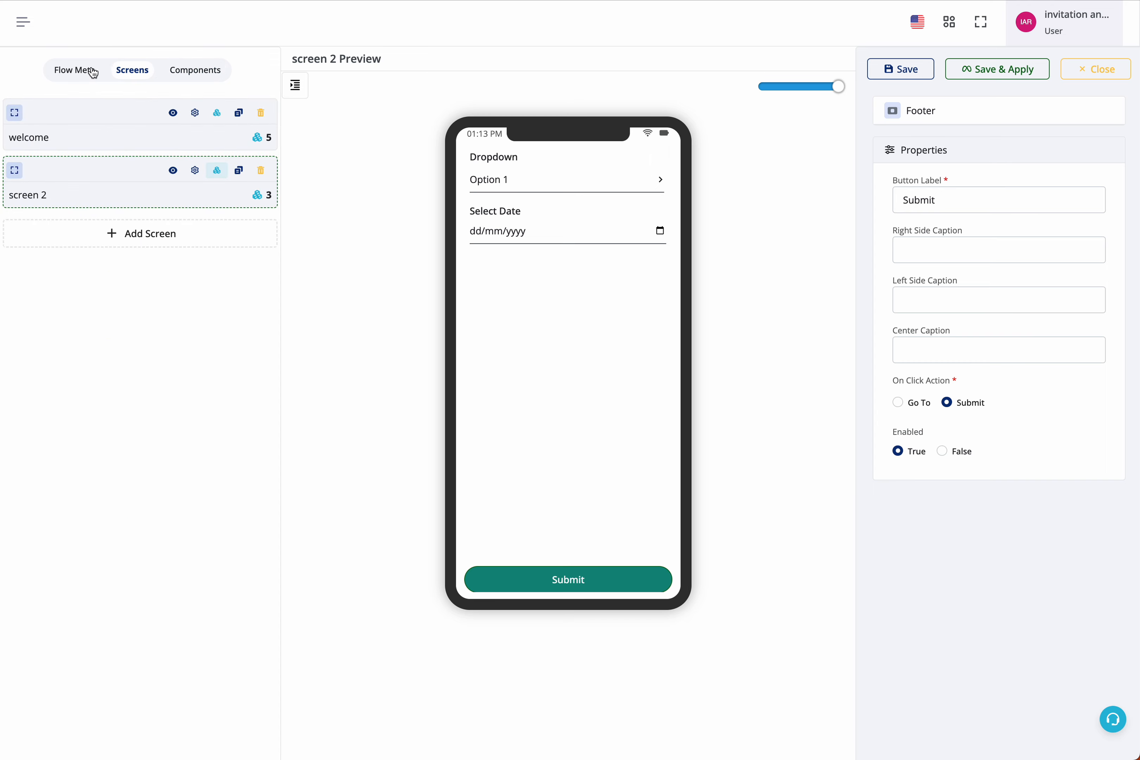
left_click(92, 70)
left_click(143, 74)
left_click(220, 115)
left_click(140, 77)
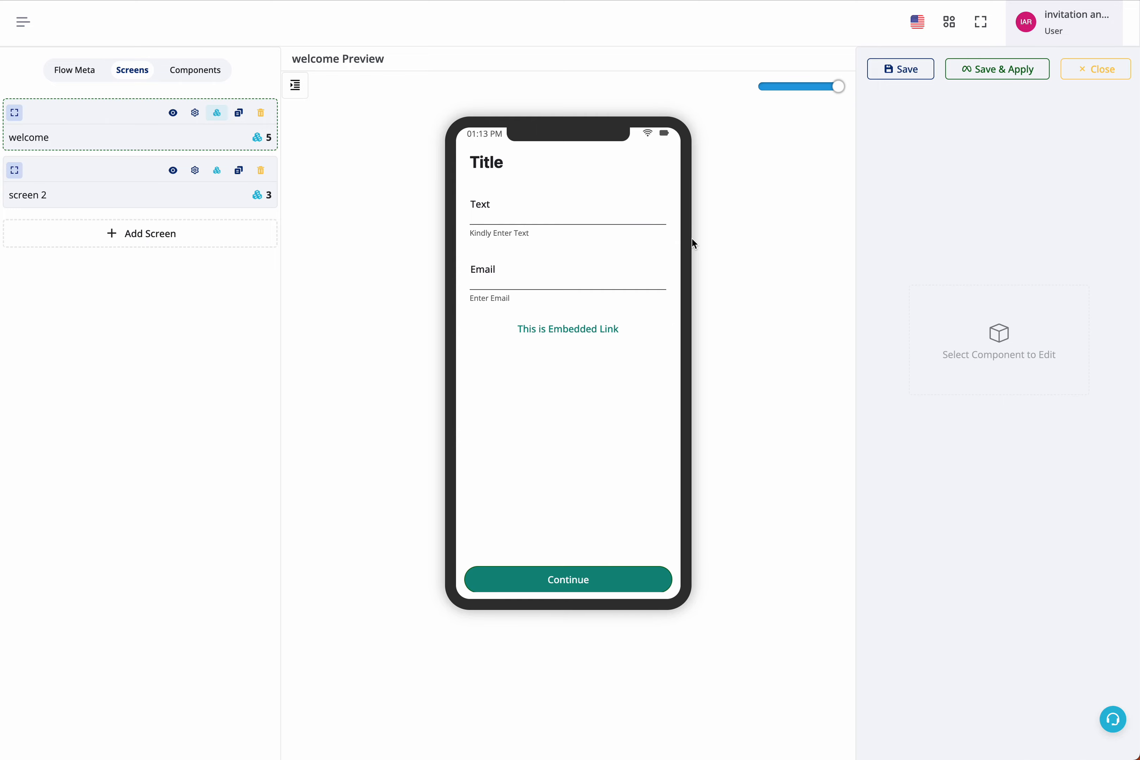
mouse_move(621, 340)
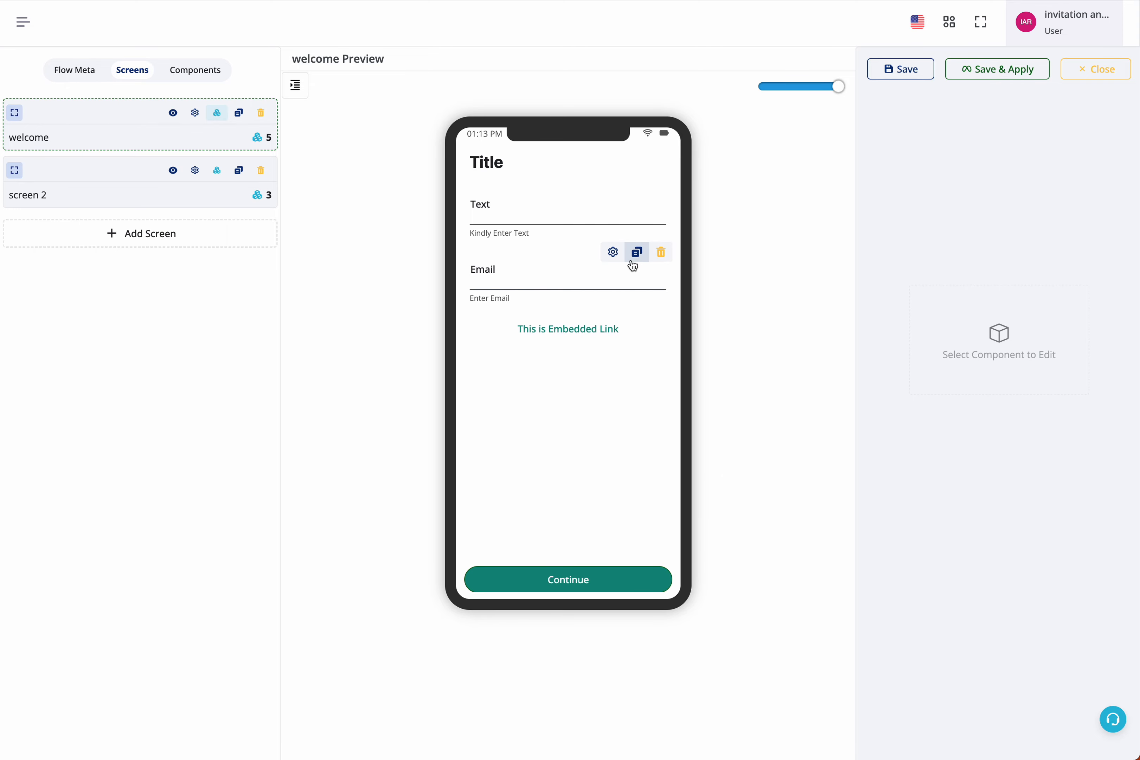
left_click(908, 71)
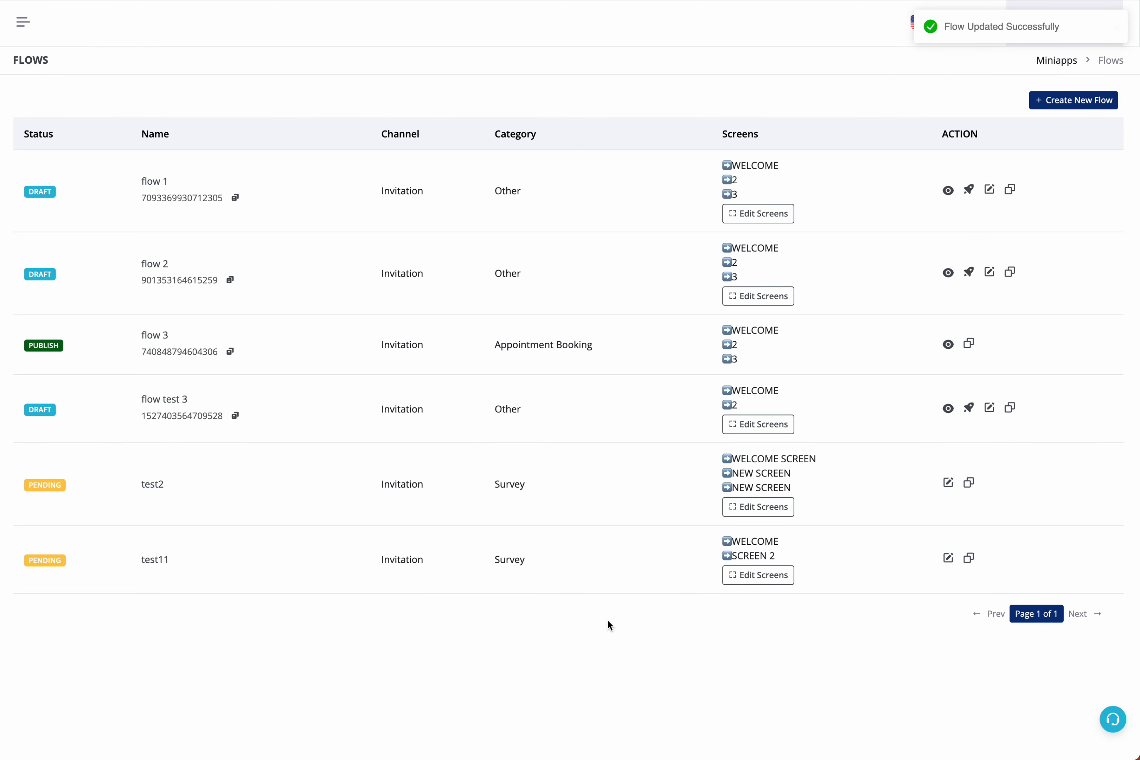
Reopen test11's screens and apply the flow with Save & Apply.
left_click_drag(119, 554, 545, 583)
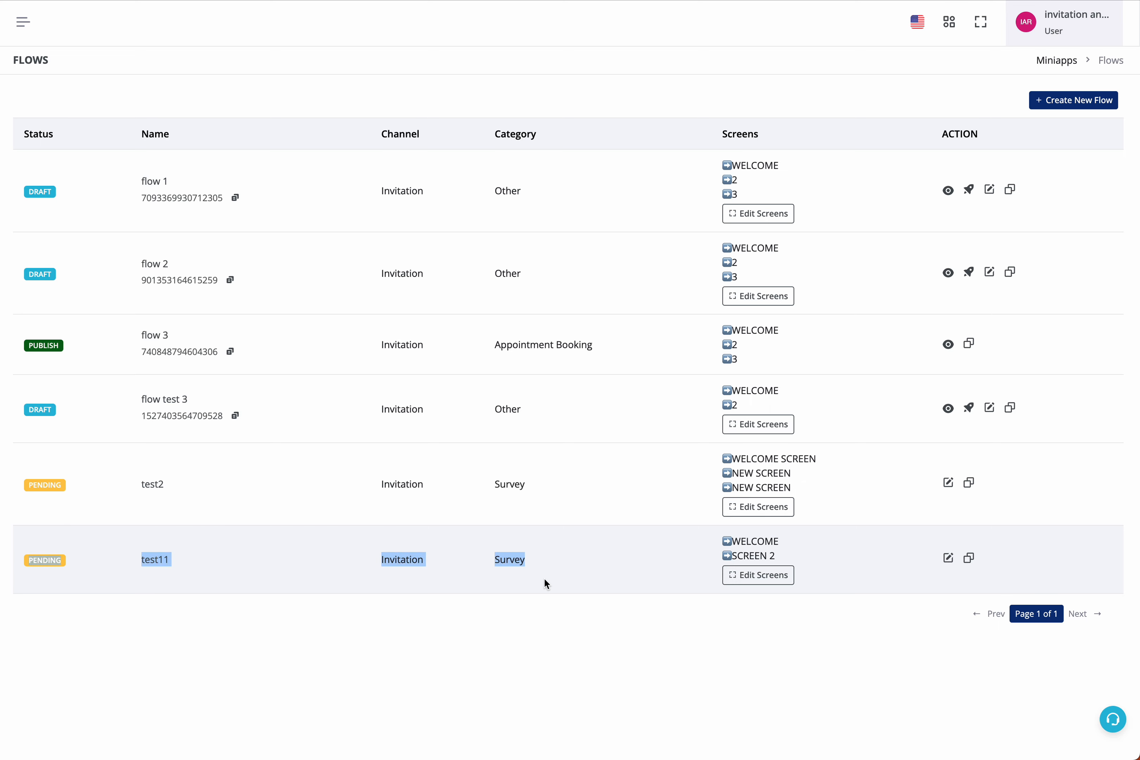
left_click(545, 580)
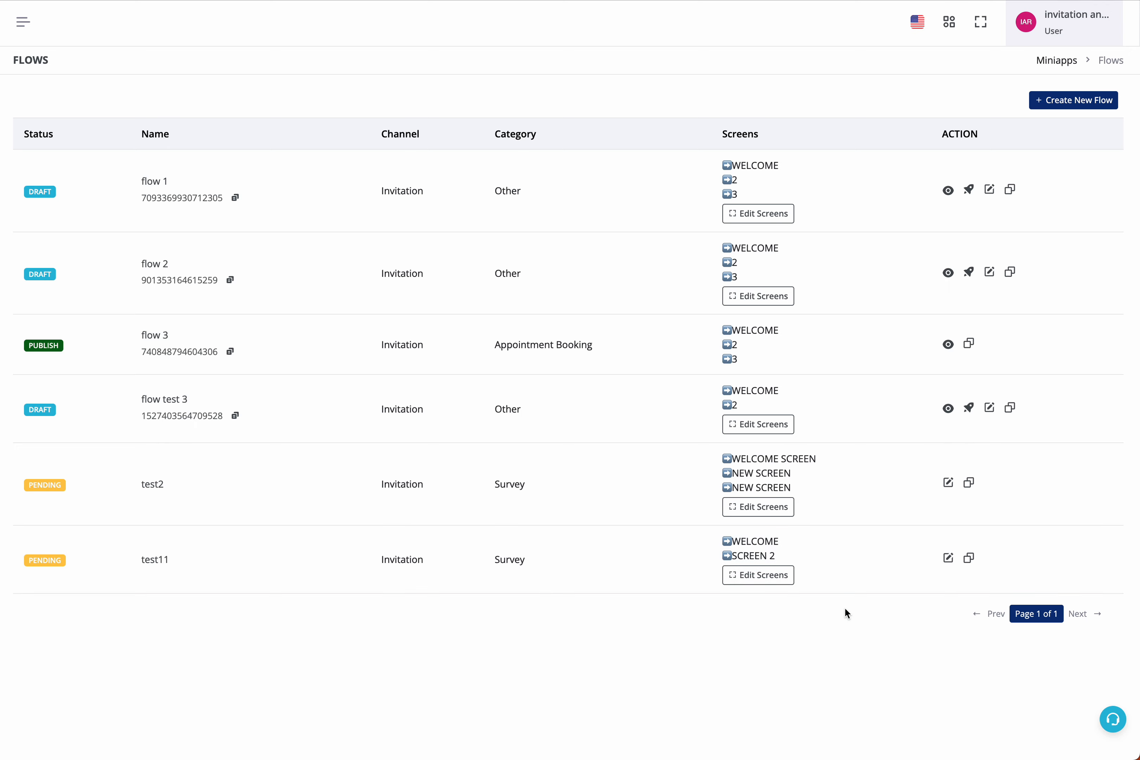
left_click(724, 575)
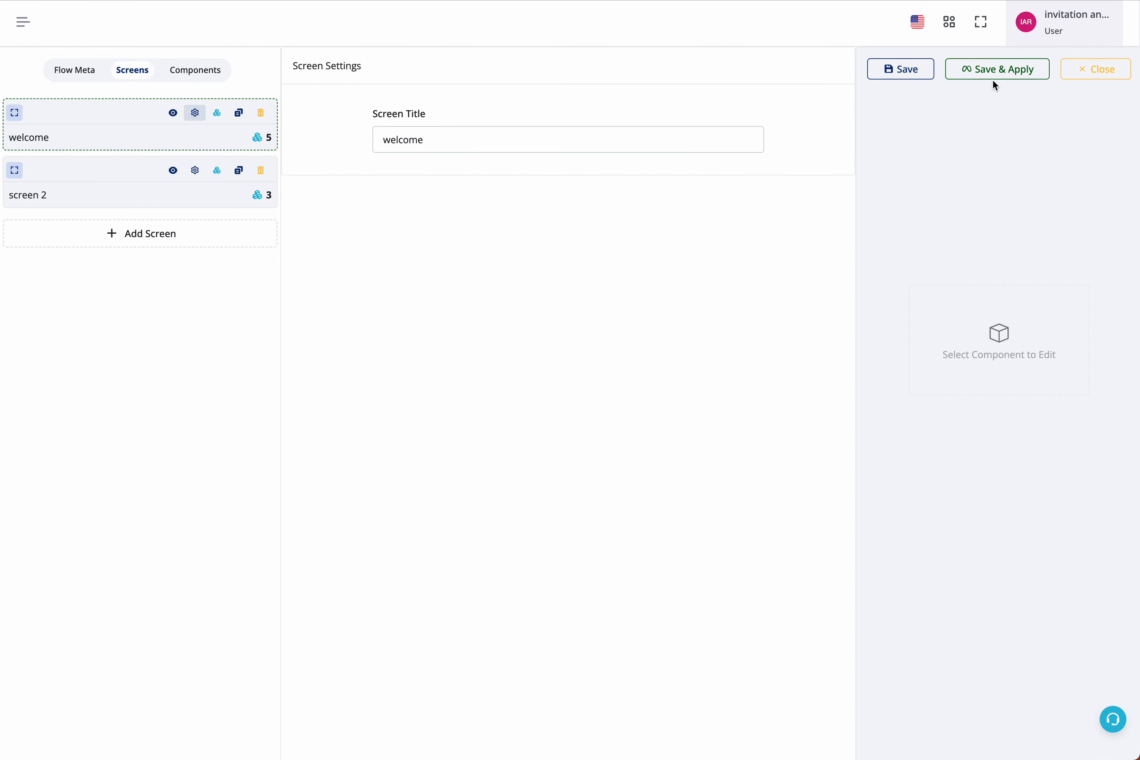
left_click(992, 70)
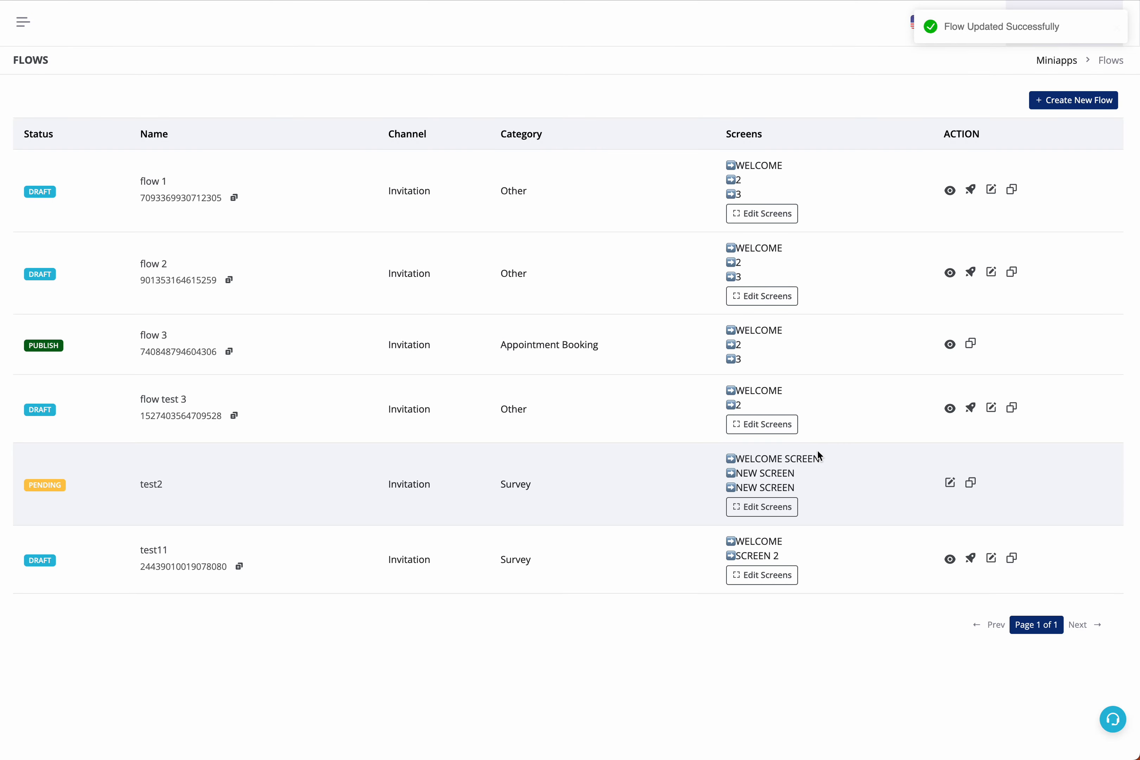
Preview the test11 flow, switching between its second and welcome screens, then close the preview.
double_click(38, 560)
left_click(70, 585)
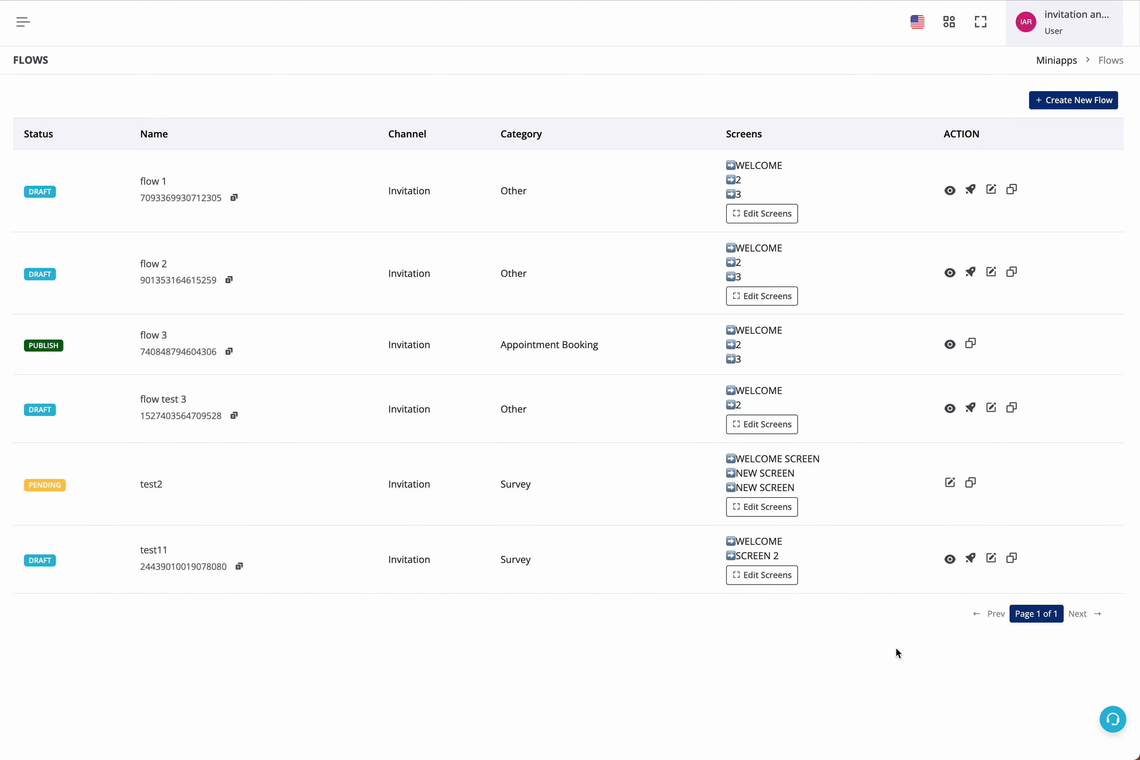
left_click(954, 563)
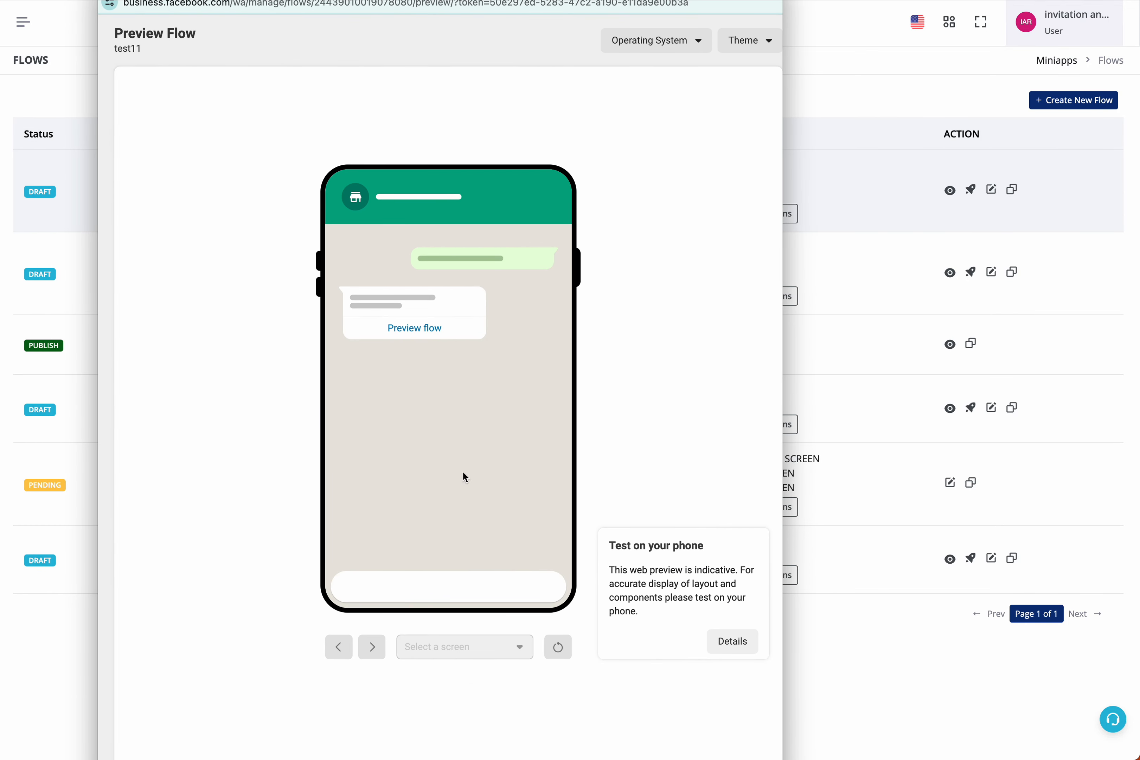
left_click(425, 647)
left_click(429, 329)
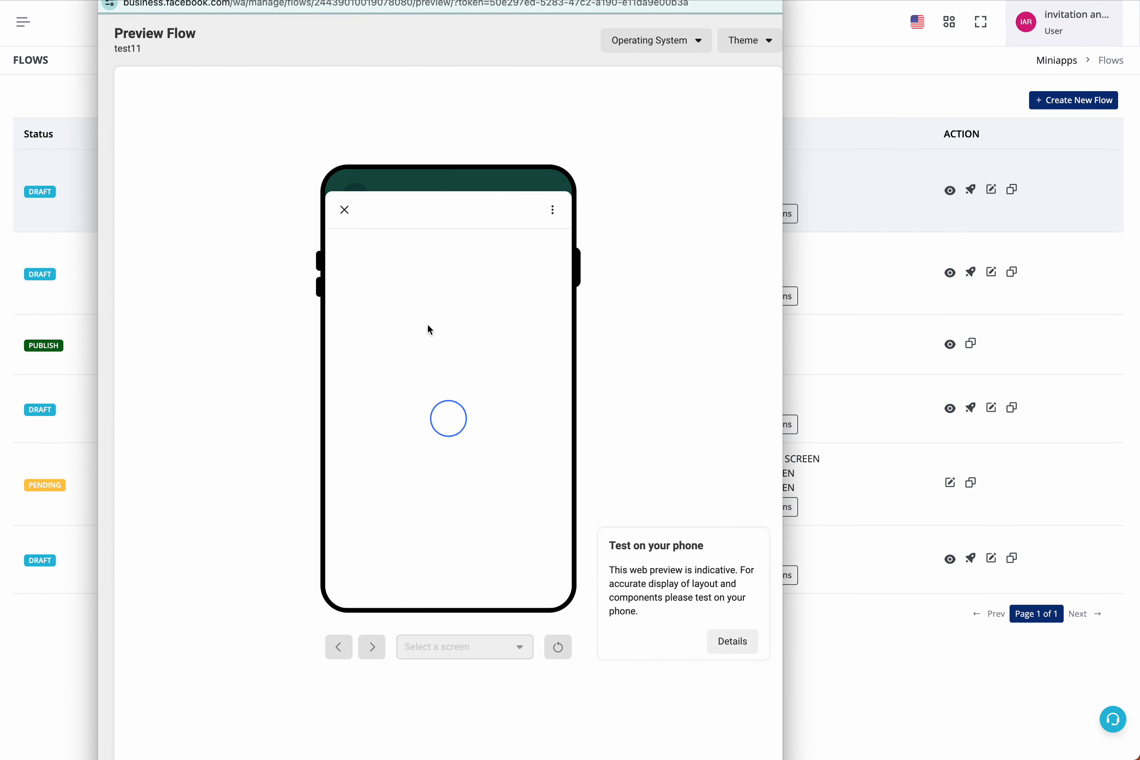
left_click(454, 647)
left_click(458, 708)
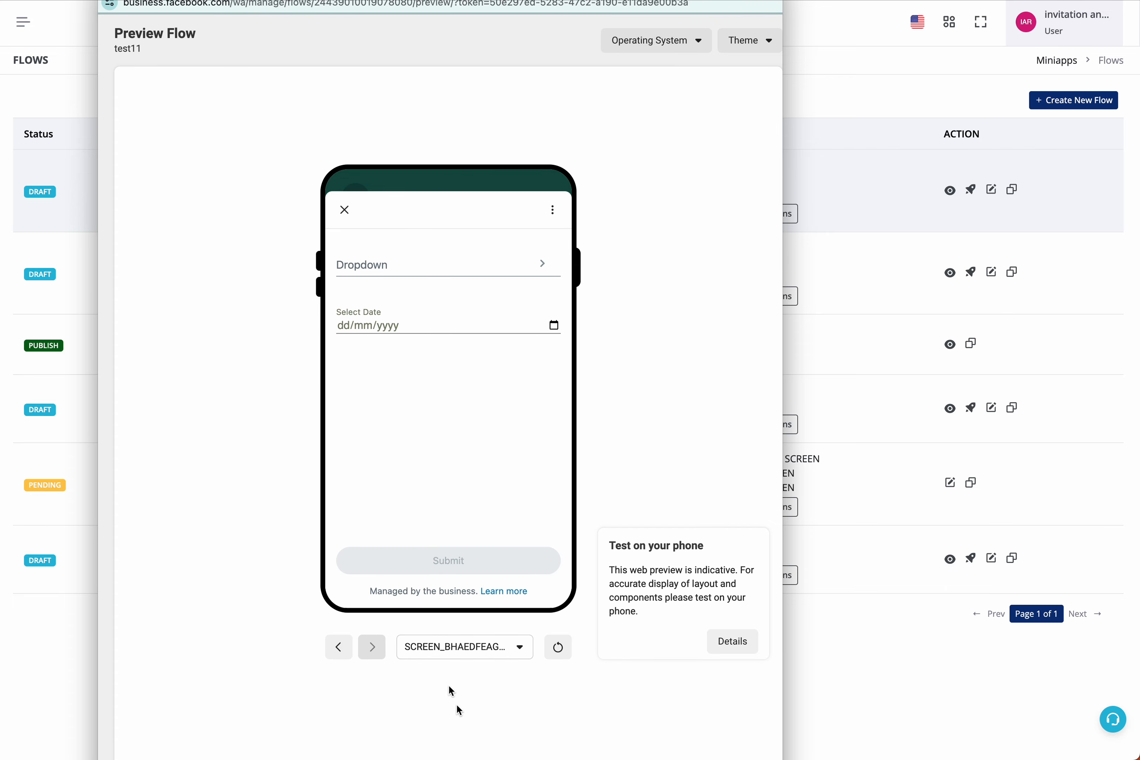
left_click(474, 653)
left_click(469, 675)
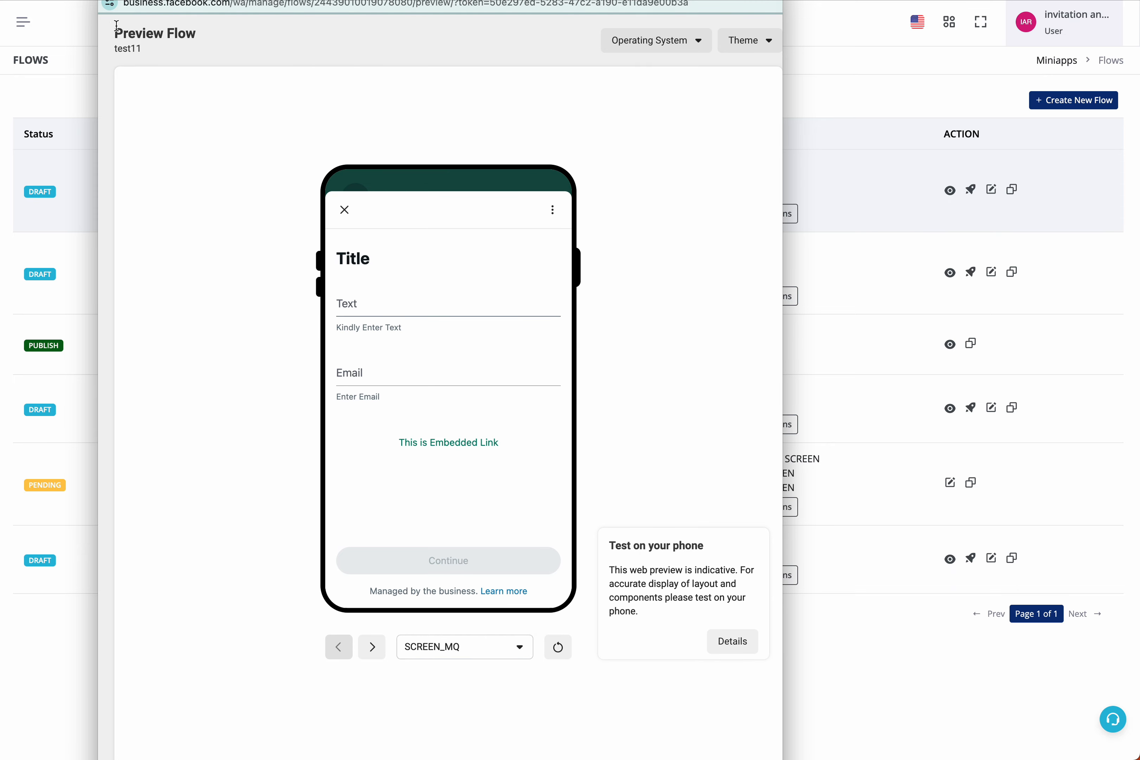
key("super+w")
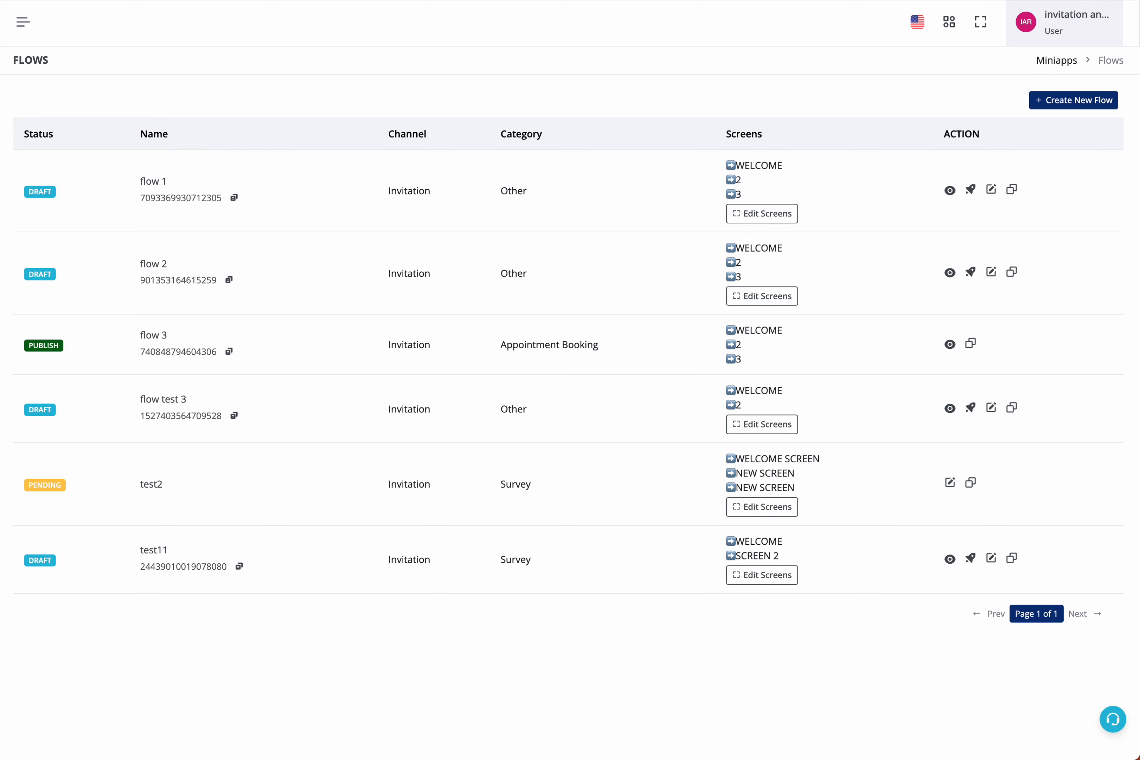
Open the Untitled bot workflow and add an Ask Question node of type WhatsApp Mini-apps.
left_click(231, 1)
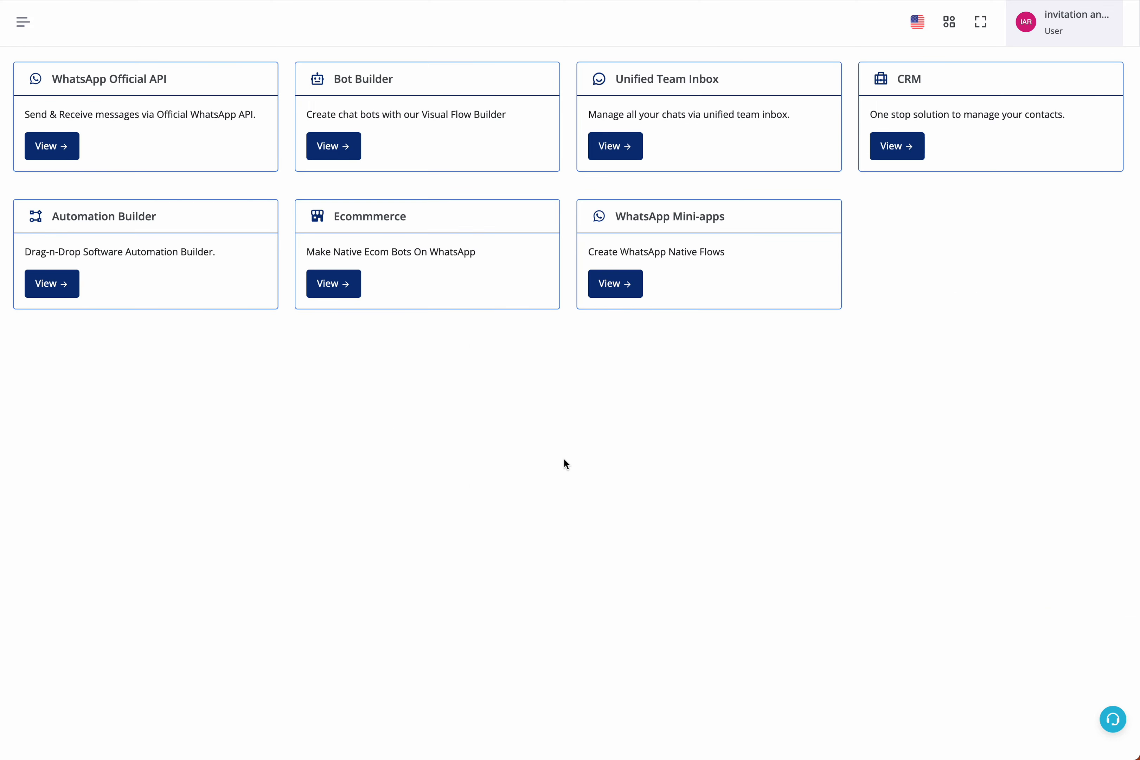
left_click(351, 146)
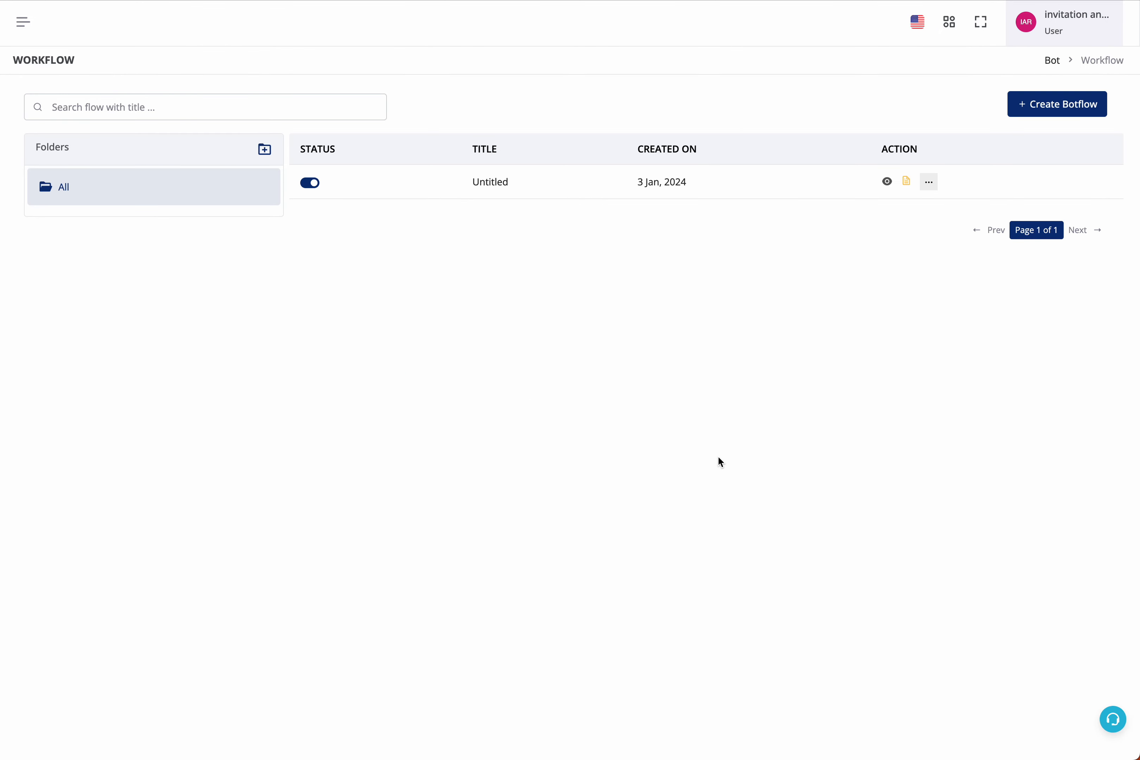
left_click(887, 181)
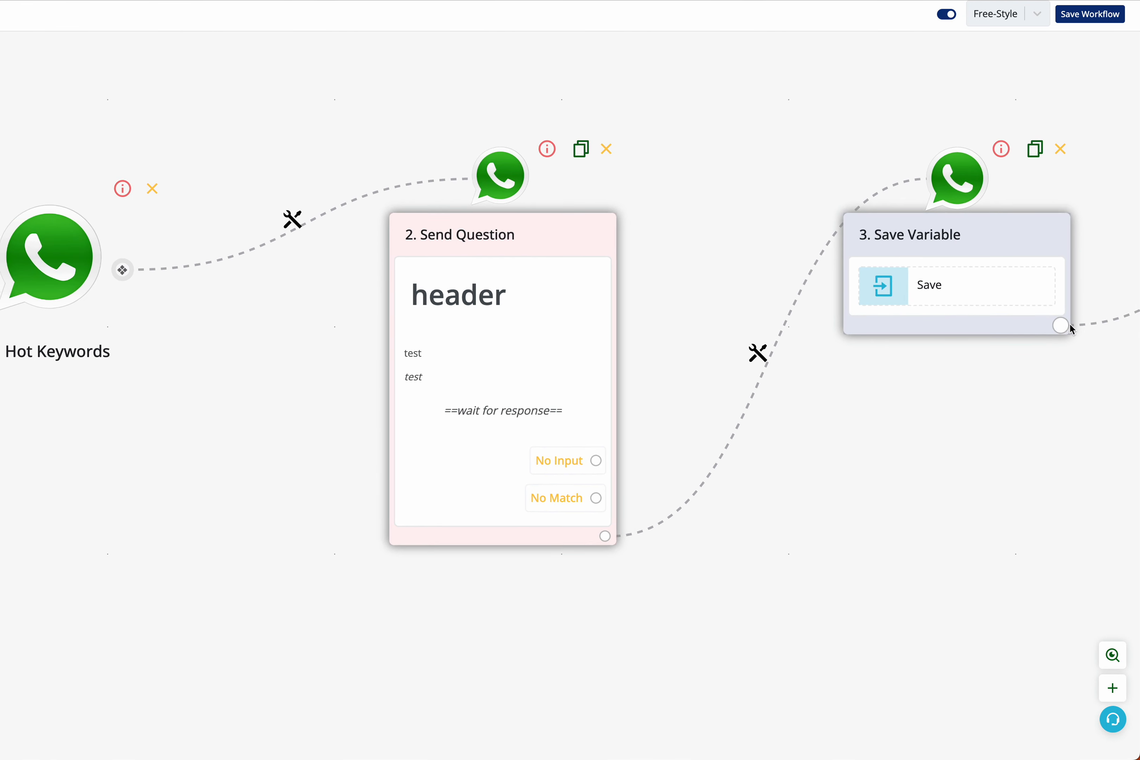
left_click(472, 386)
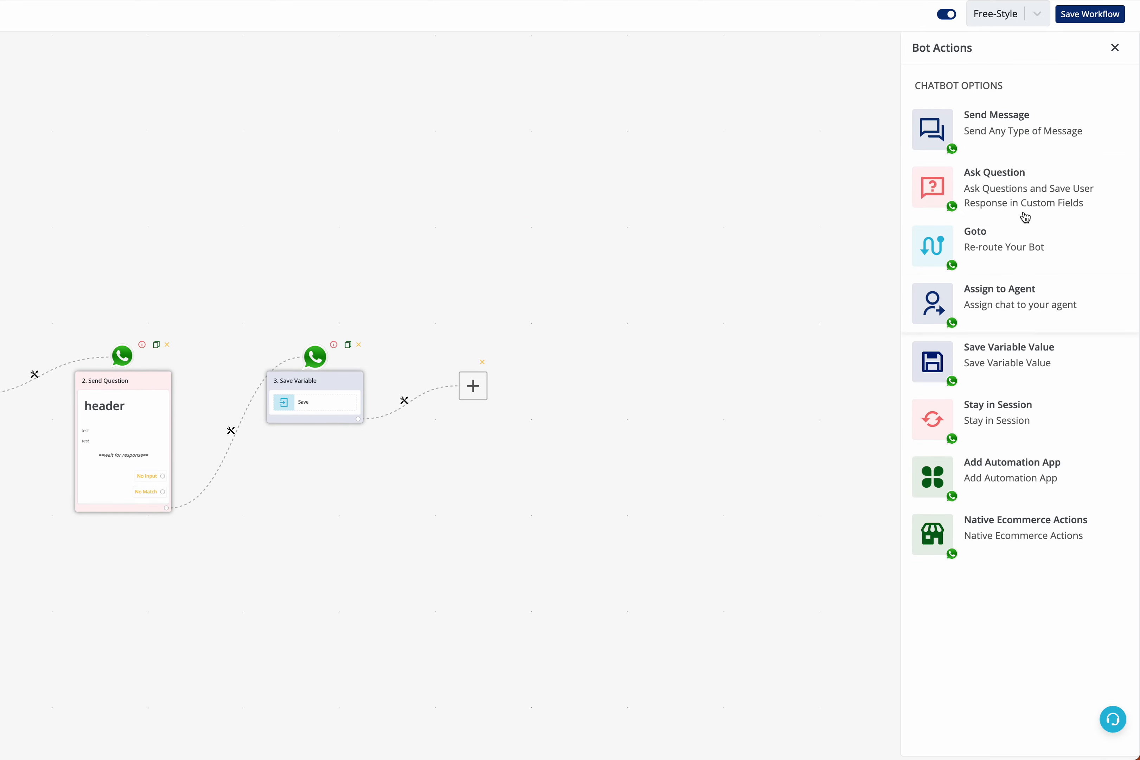
left_click(1024, 219)
scroll(1024, 526, "down", 4)
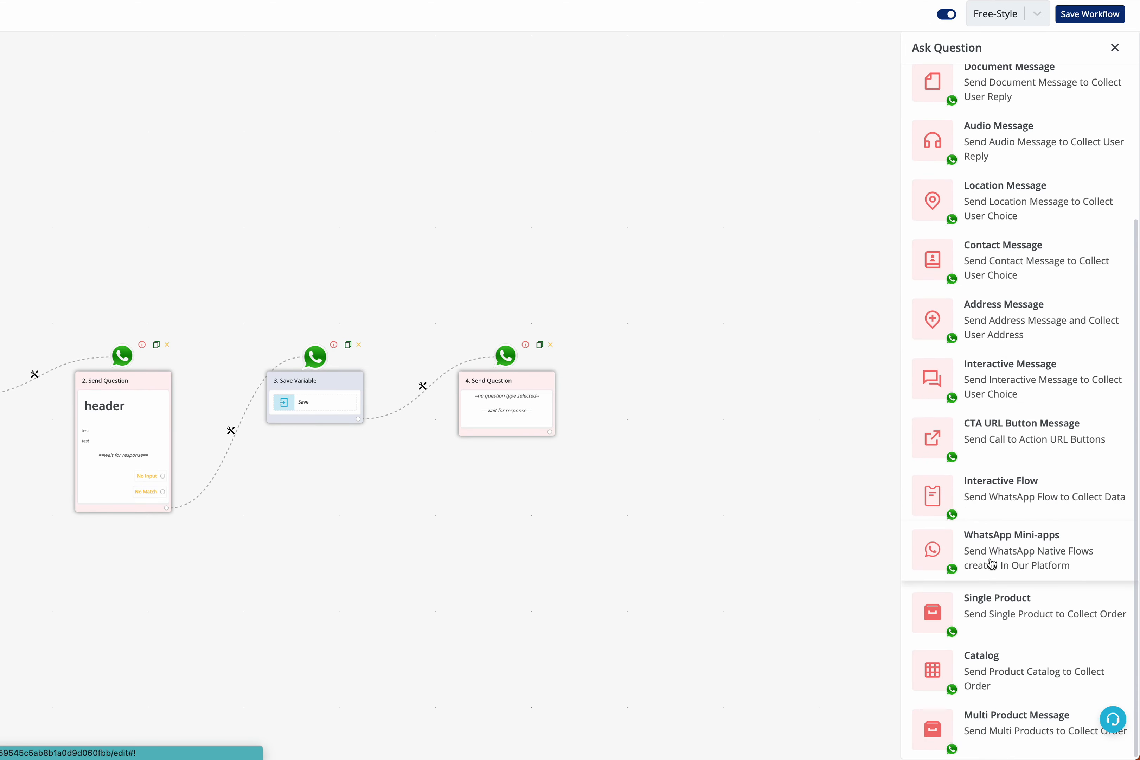
left_click(1045, 549)
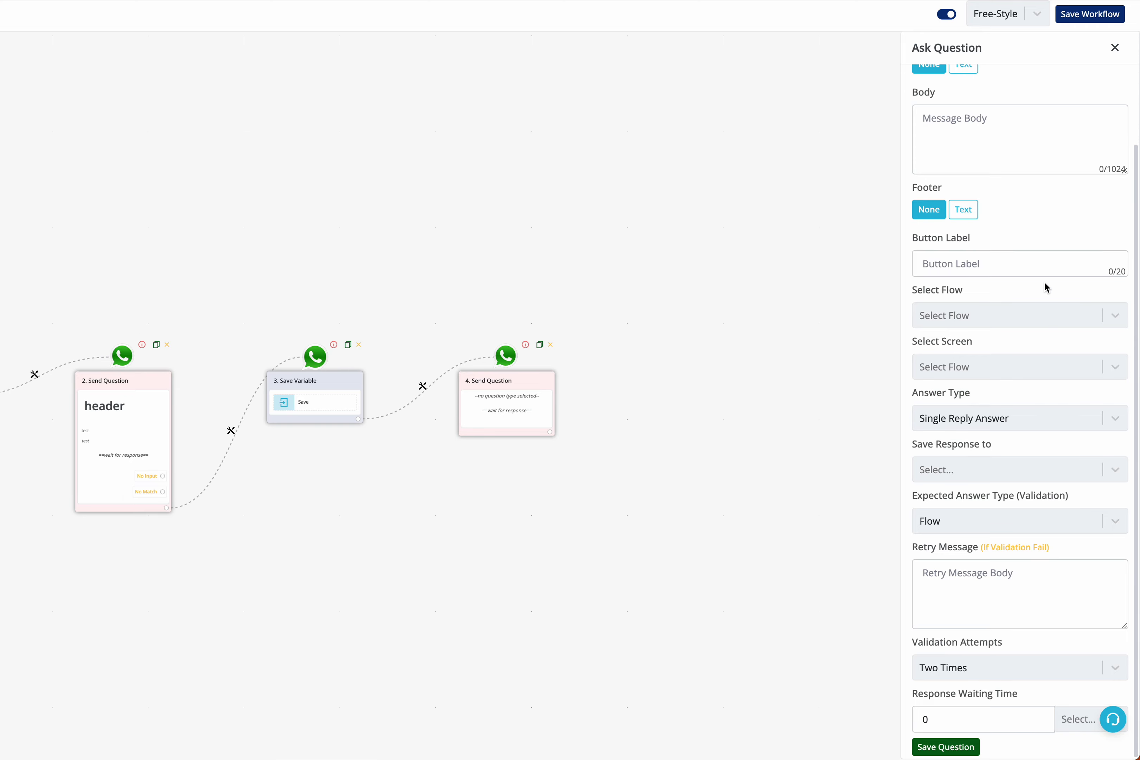
Choose test11 (Draft) as the question's flow and welcome as its screen.
scroll(1045, 286, "up", 2)
left_click(998, 401)
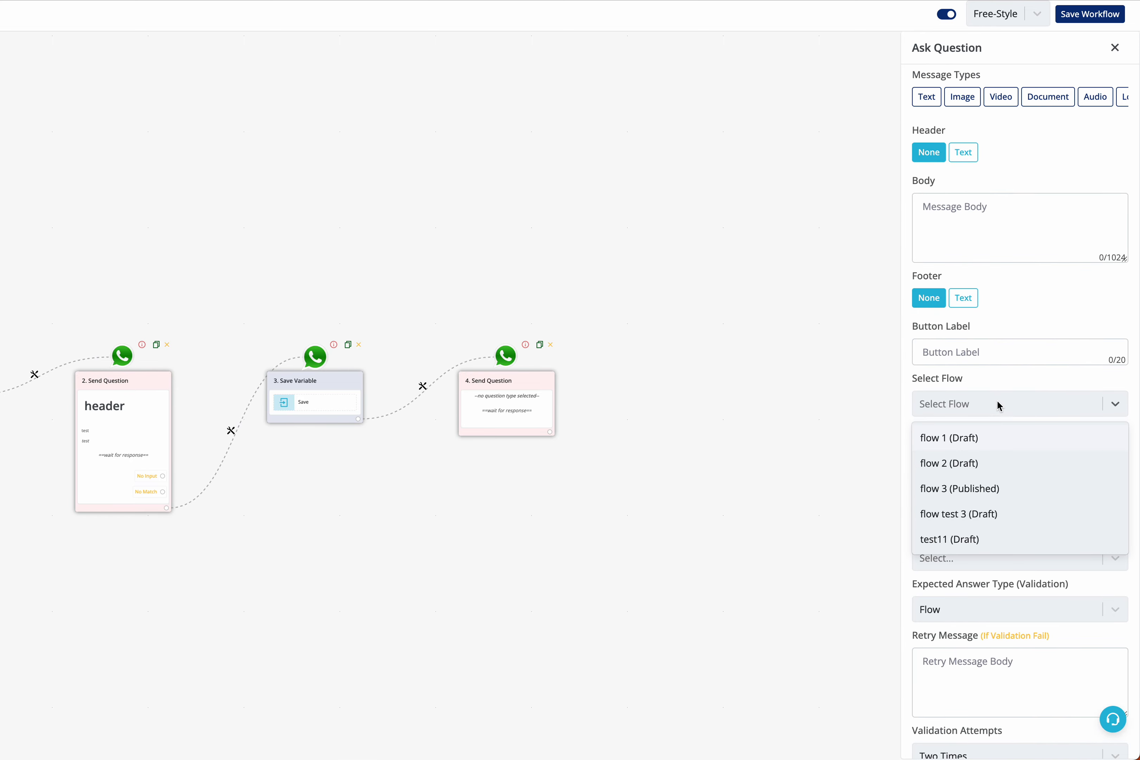
left_click(973, 539)
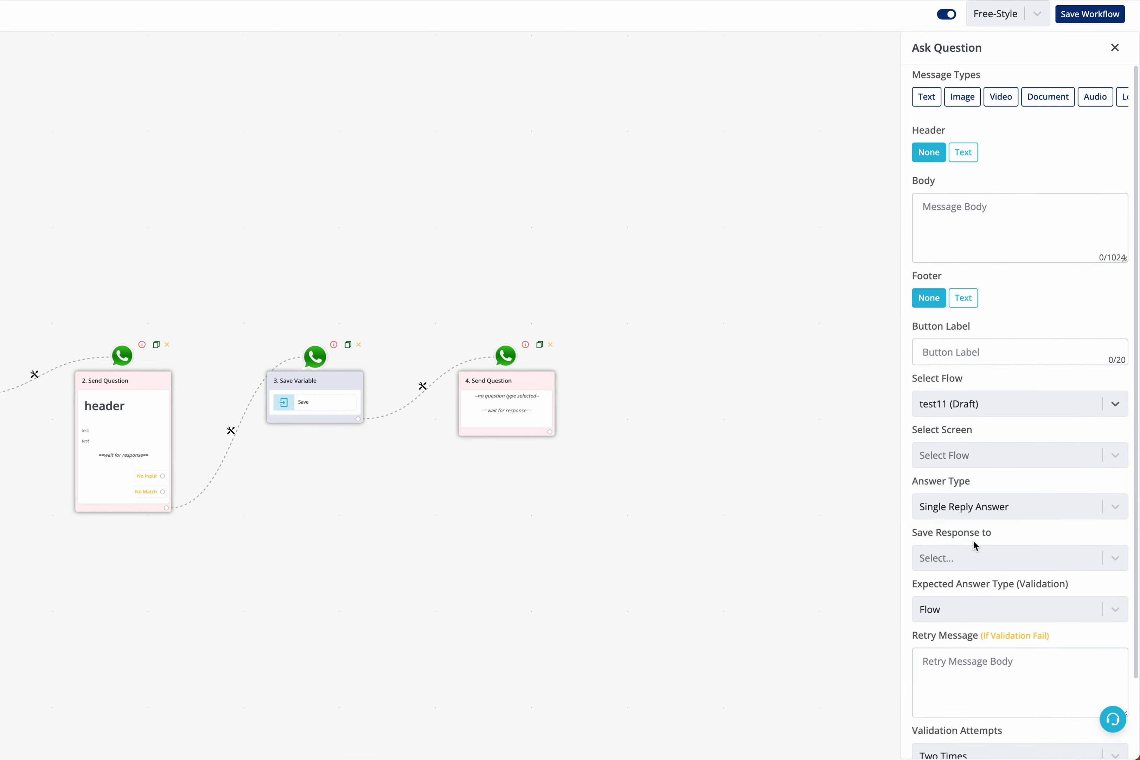
left_click(980, 455)
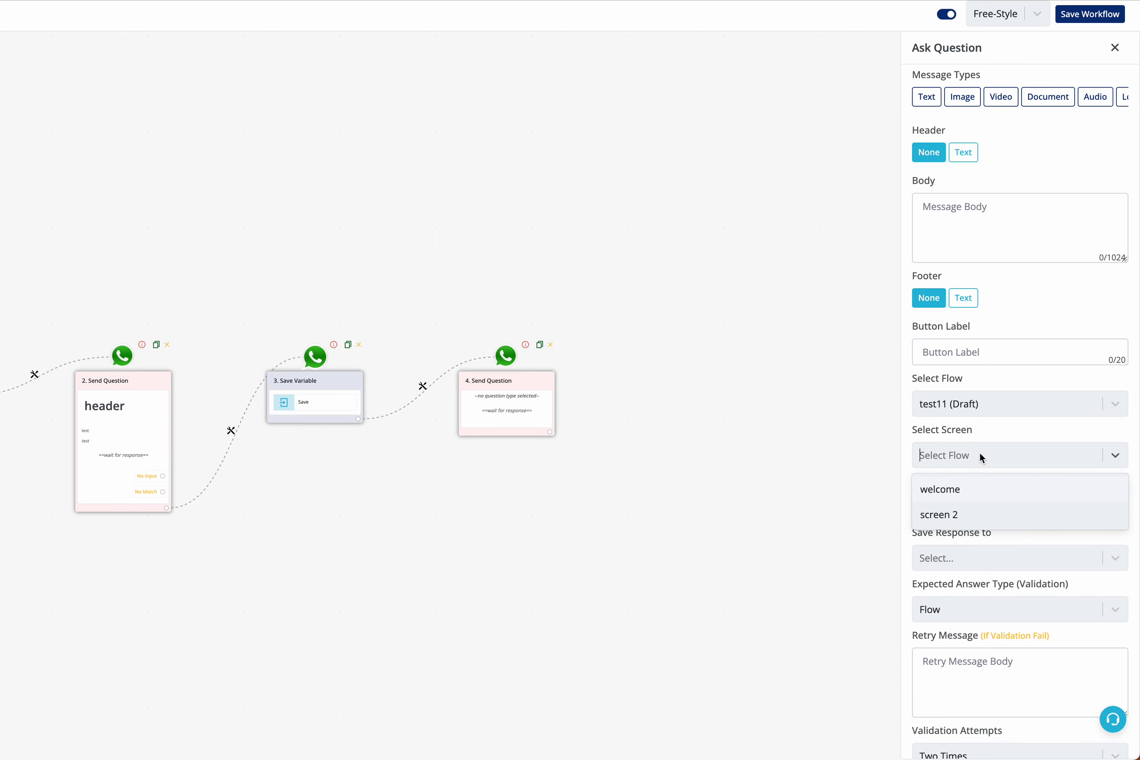
left_click(968, 489)
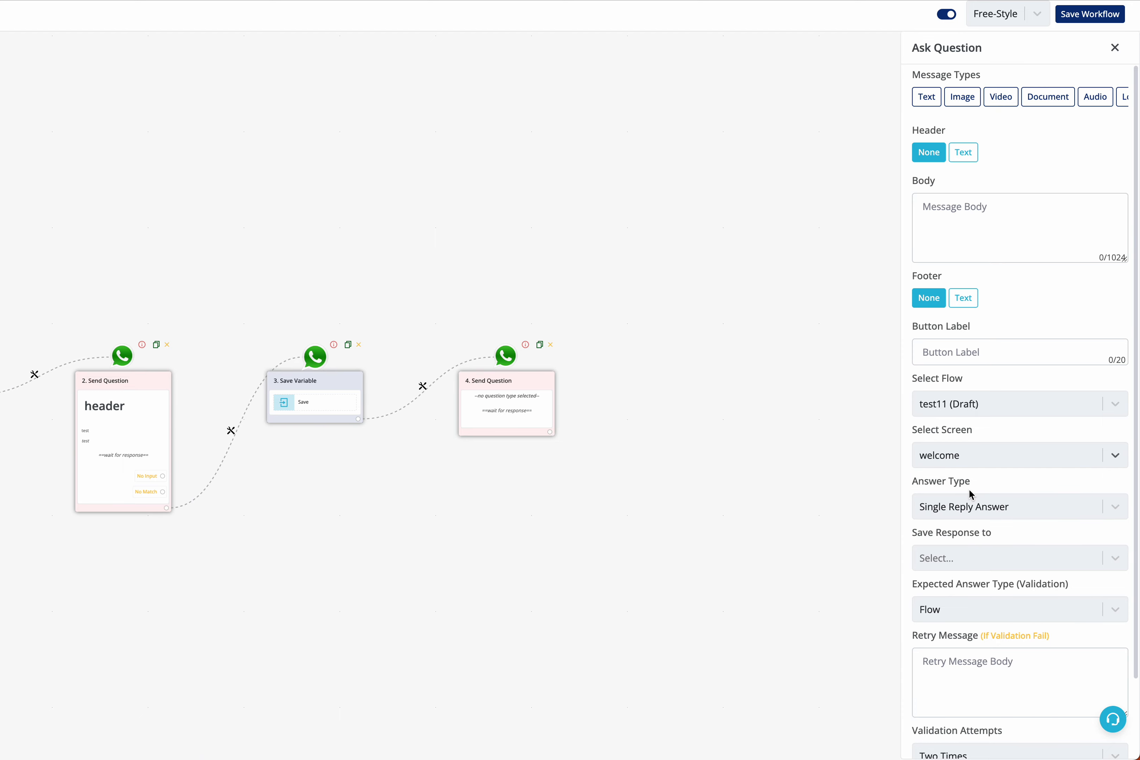
Enter the question body test and the button label Feedback, then save the question.
left_click(1034, 251)
type("test")
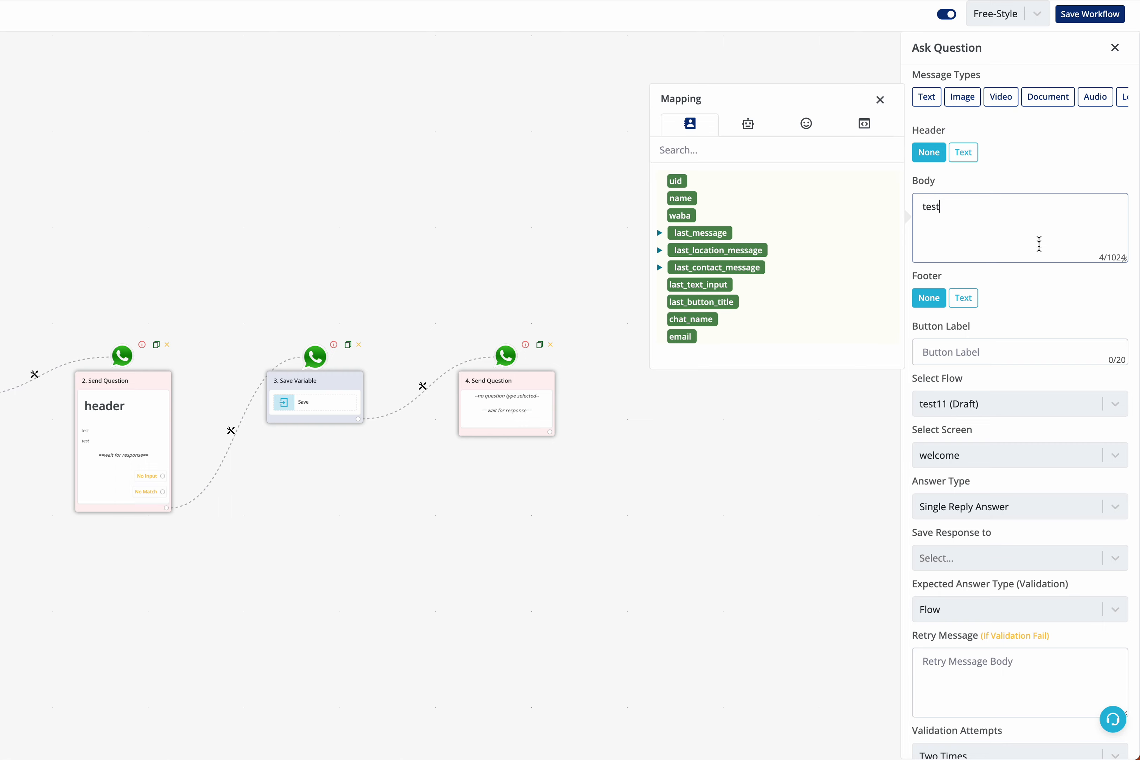
left_click(1011, 350)
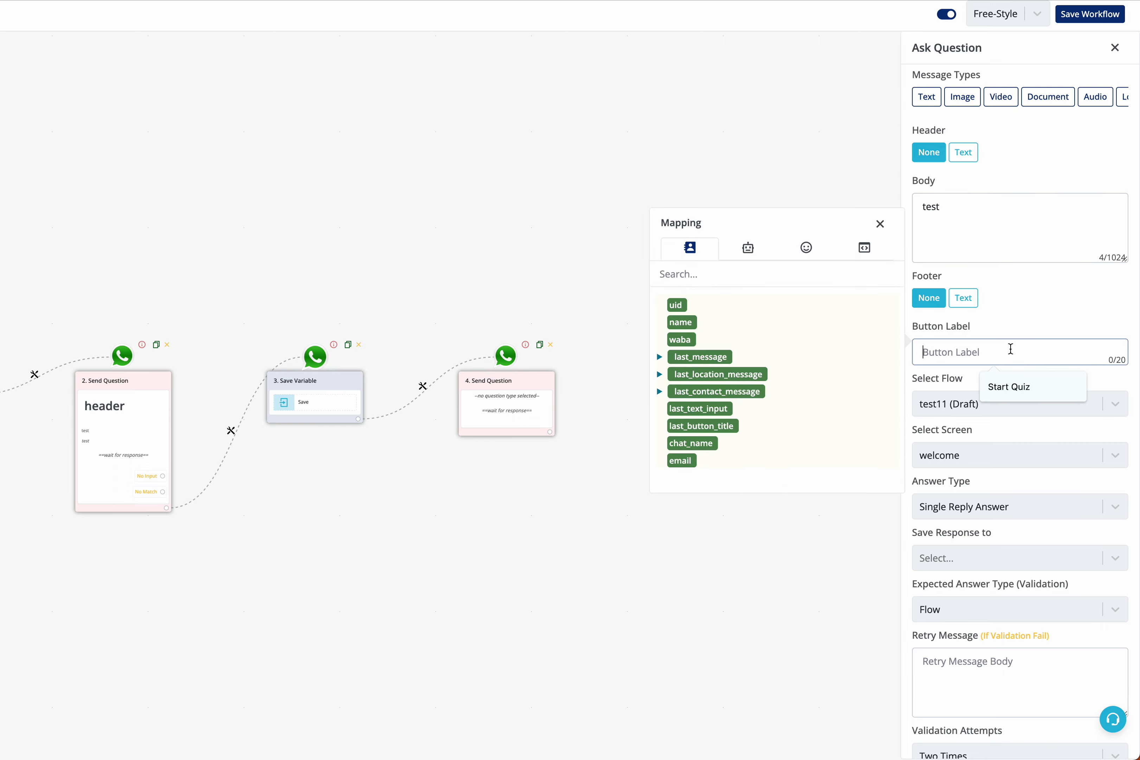
type("Feedback")
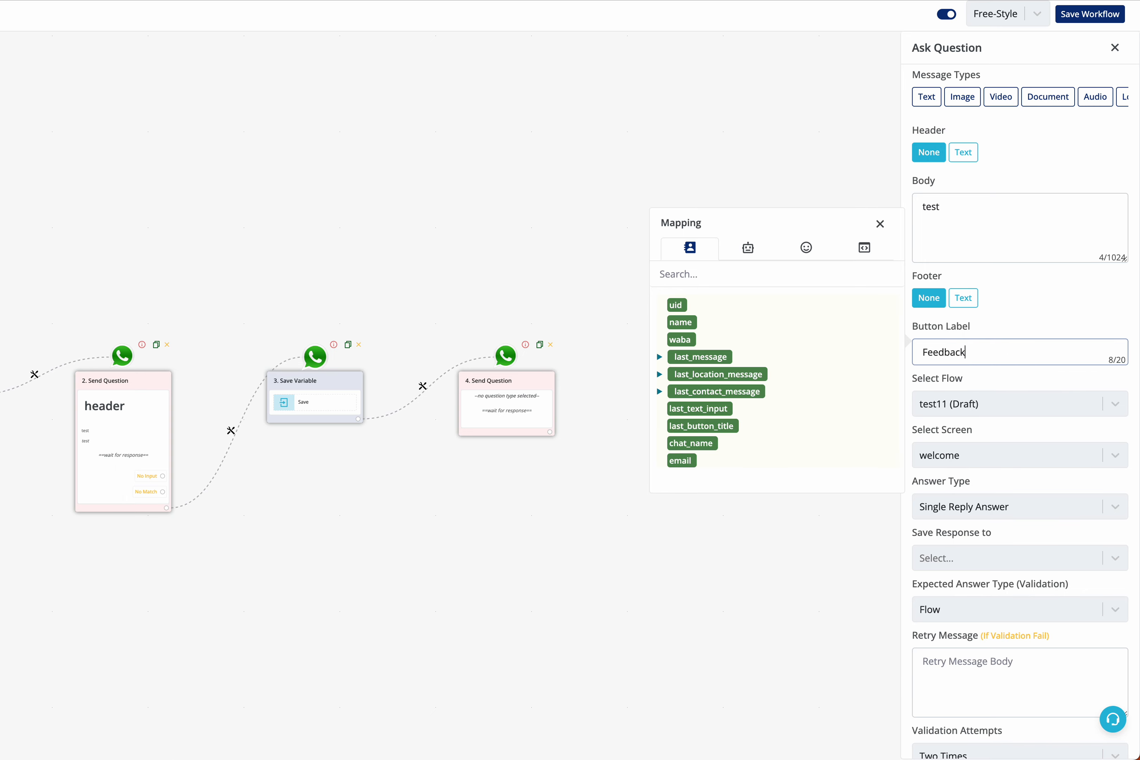
left_click(1048, 314)
scroll(1049, 315, "down", 2)
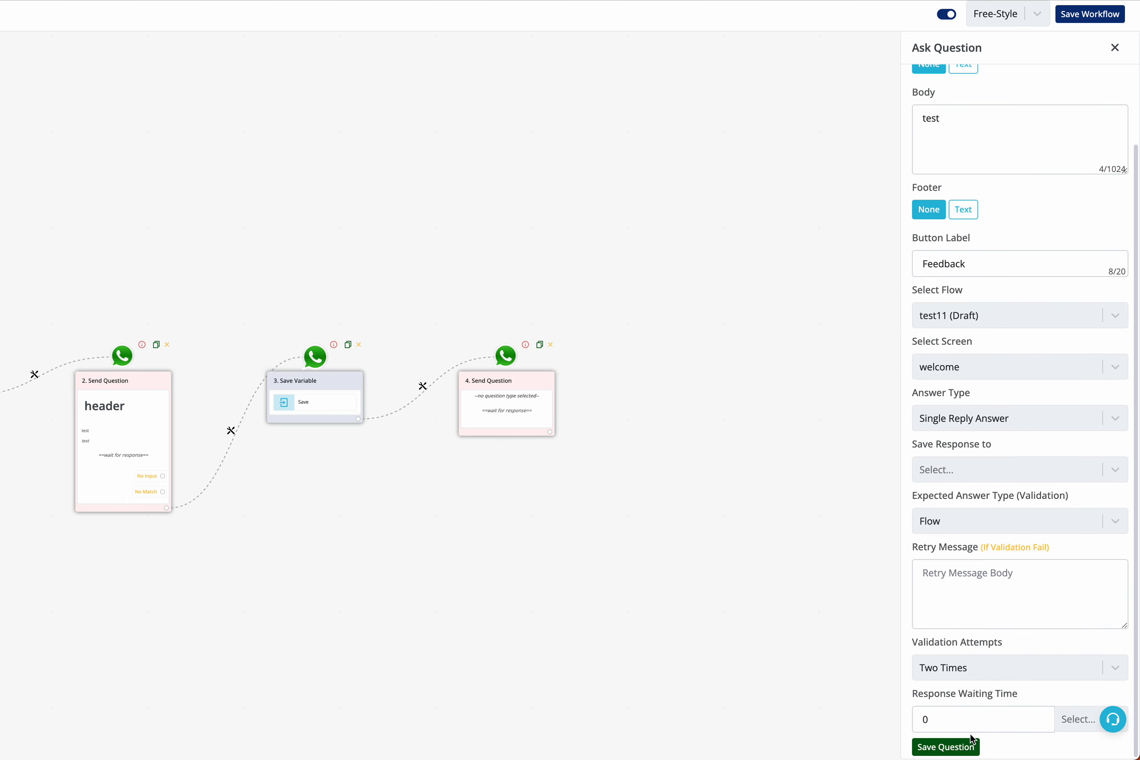
left_click(969, 746)
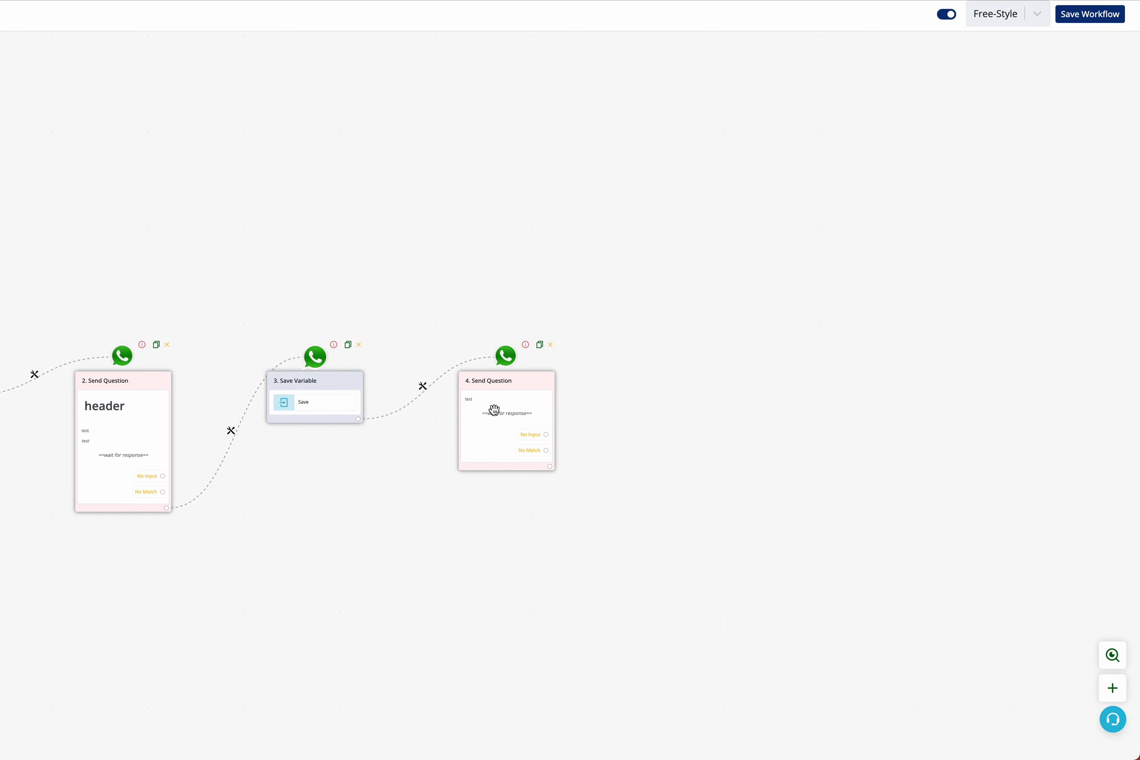
Save the bot workflow and publish the test11 flow from the flows list.
left_click(1080, 21)
left_click(634, 282)
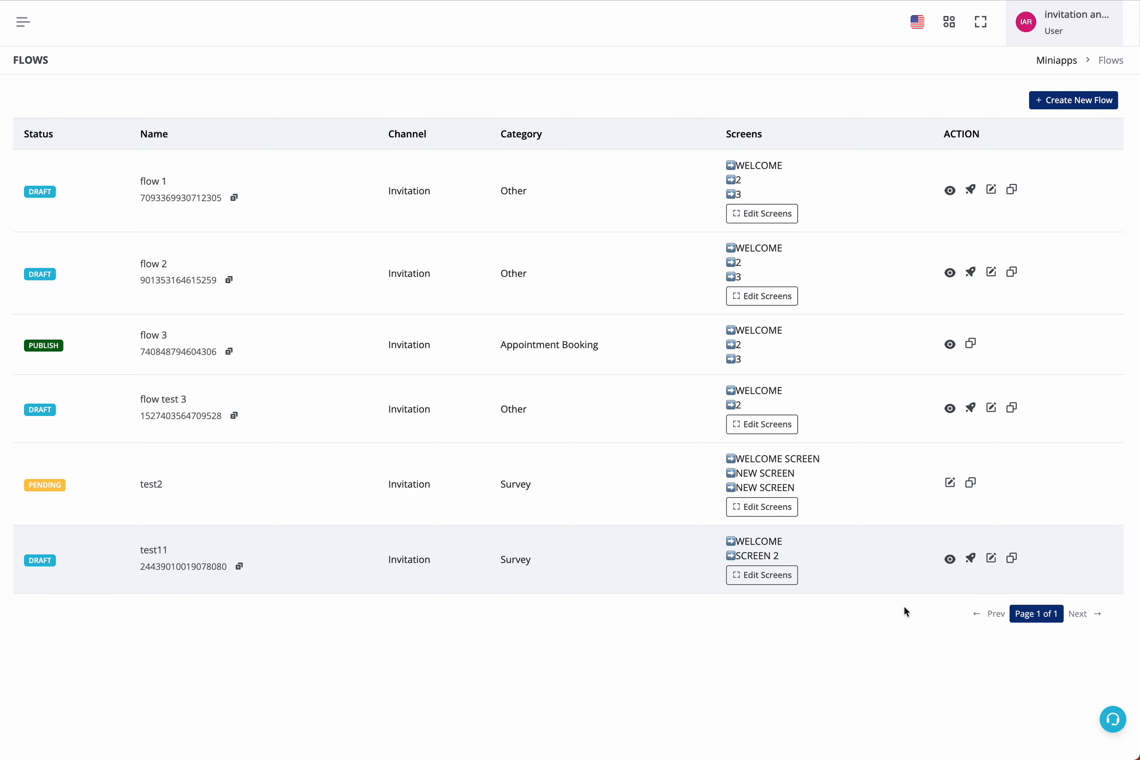
left_click(23, 560)
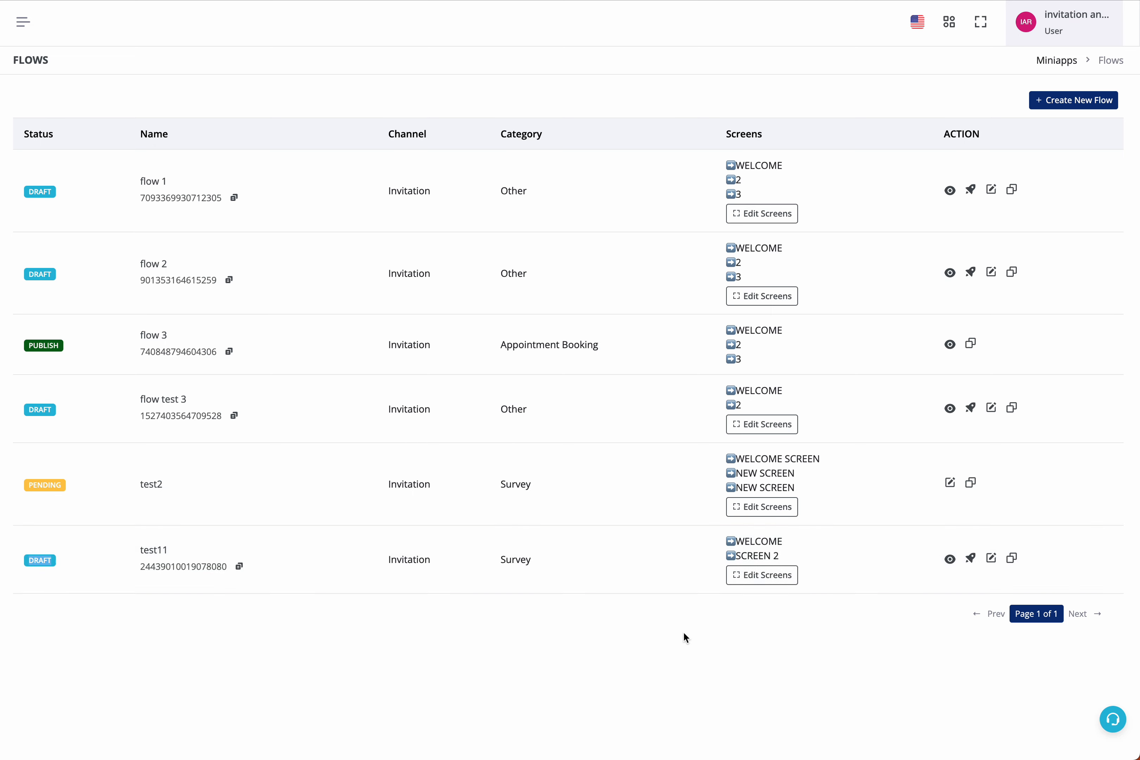
left_click(970, 559)
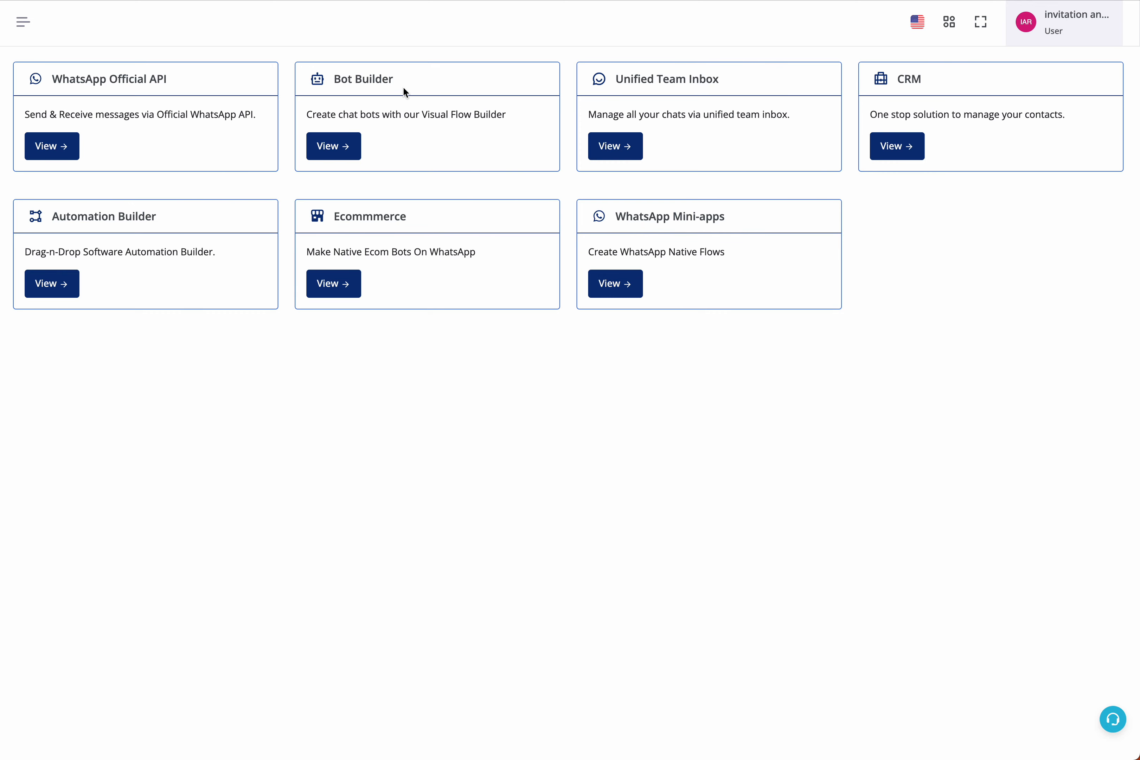
left_click_drag(334, 78, 385, 70)
left_click(400, 103)
left_click_drag(335, 72, 453, 135)
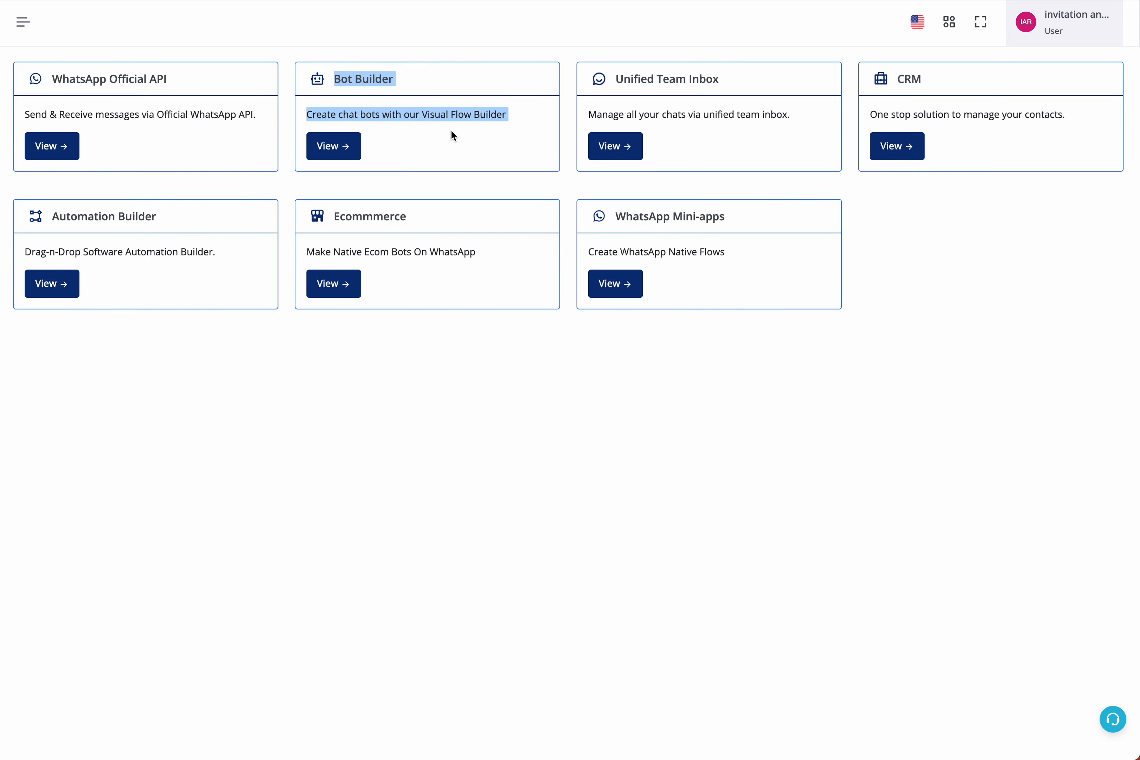
left_click(1063, 259)
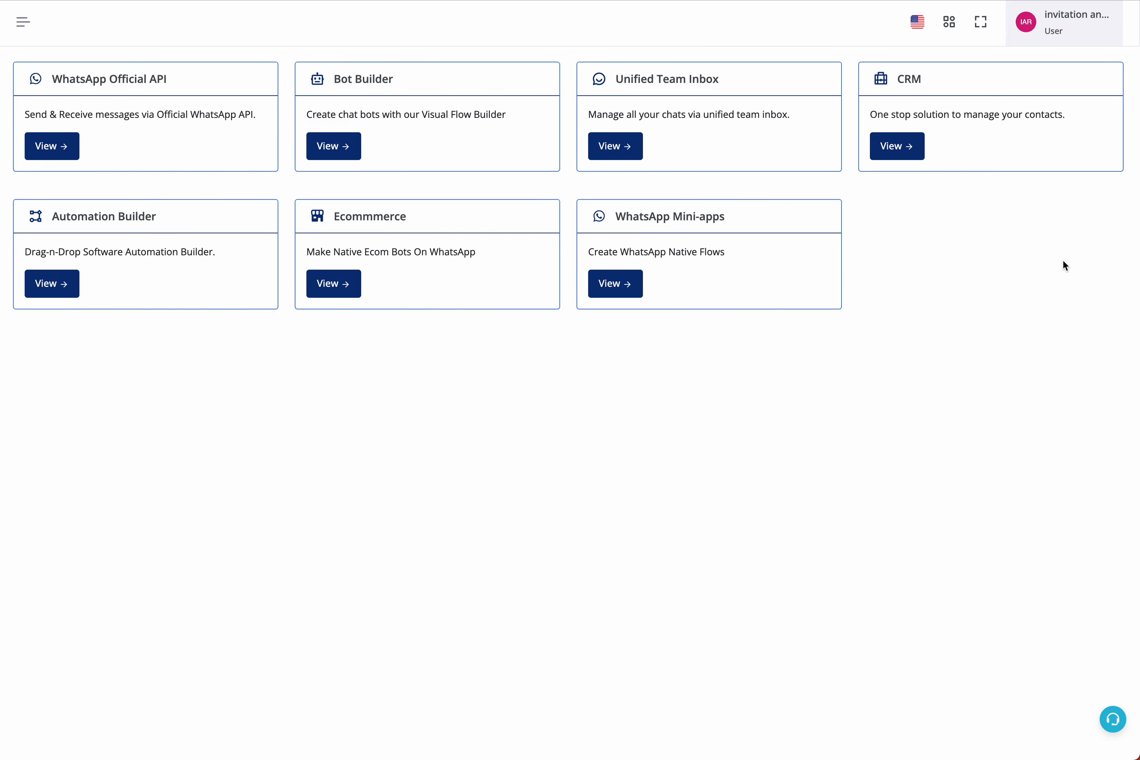
Open the CRM custom fields and inspect the flow response field's settings, closing without changes.
left_click(891, 146)
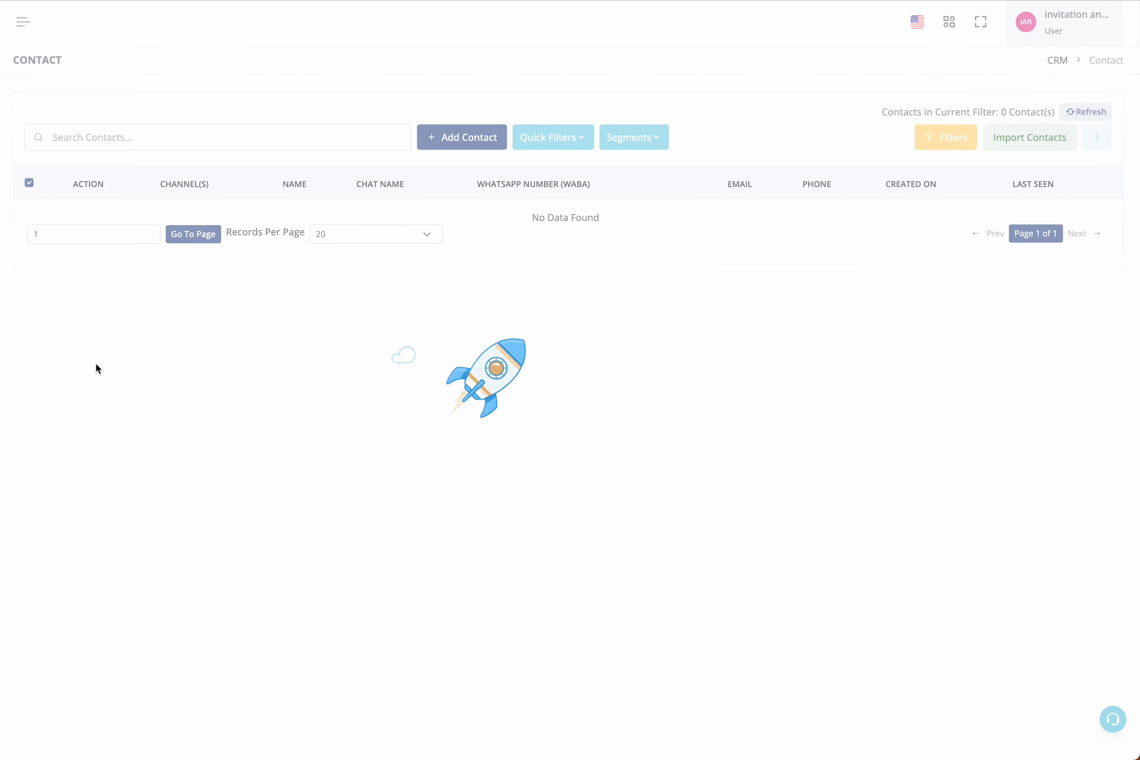
left_click(1, 344)
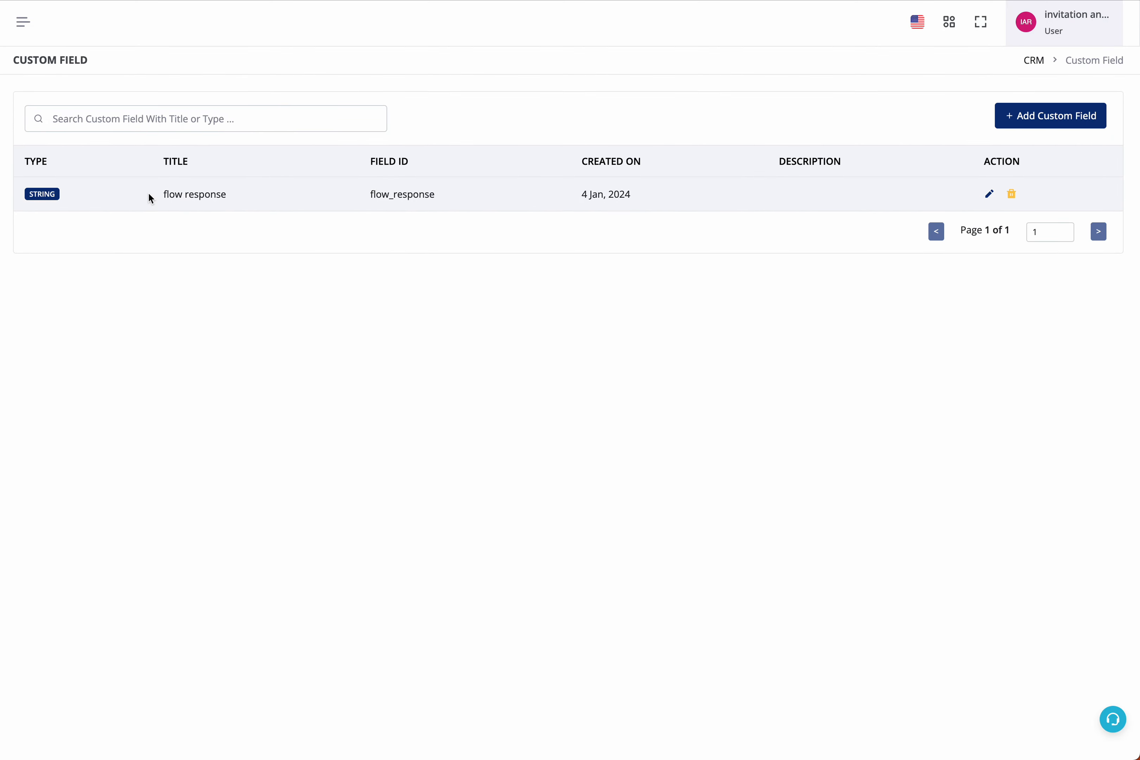
left_click_drag(147, 194, 253, 198)
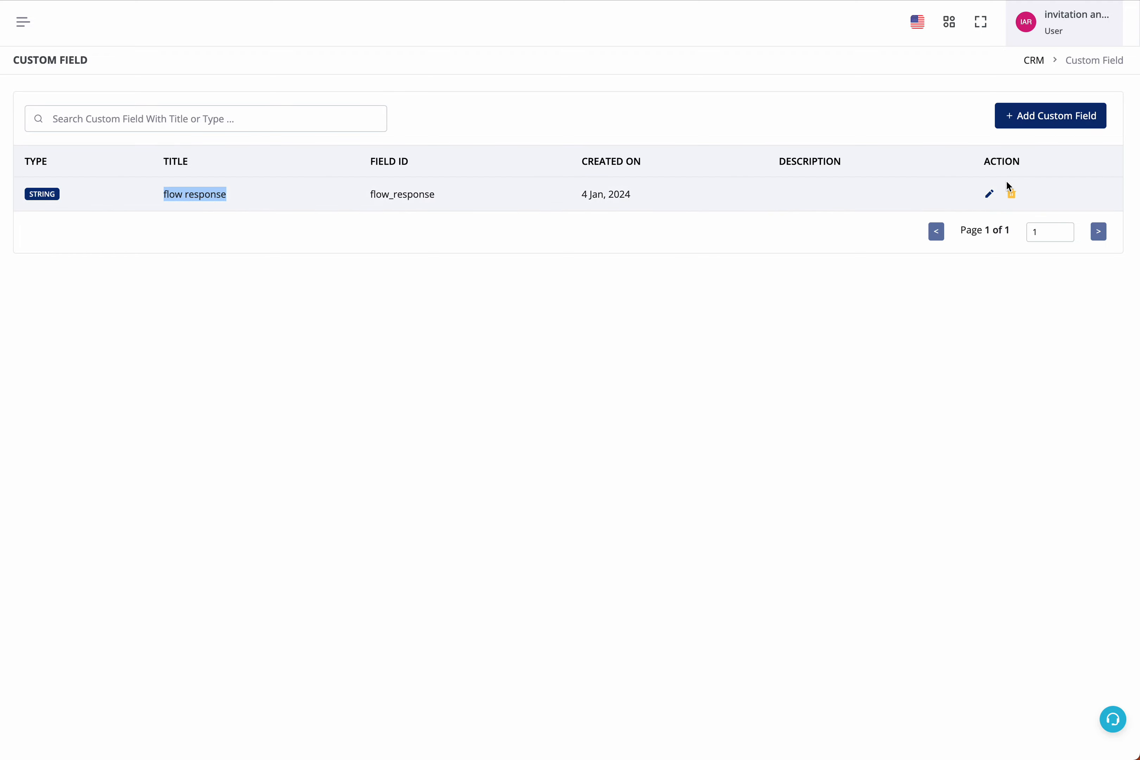
left_click(990, 193)
triple_click(468, 275)
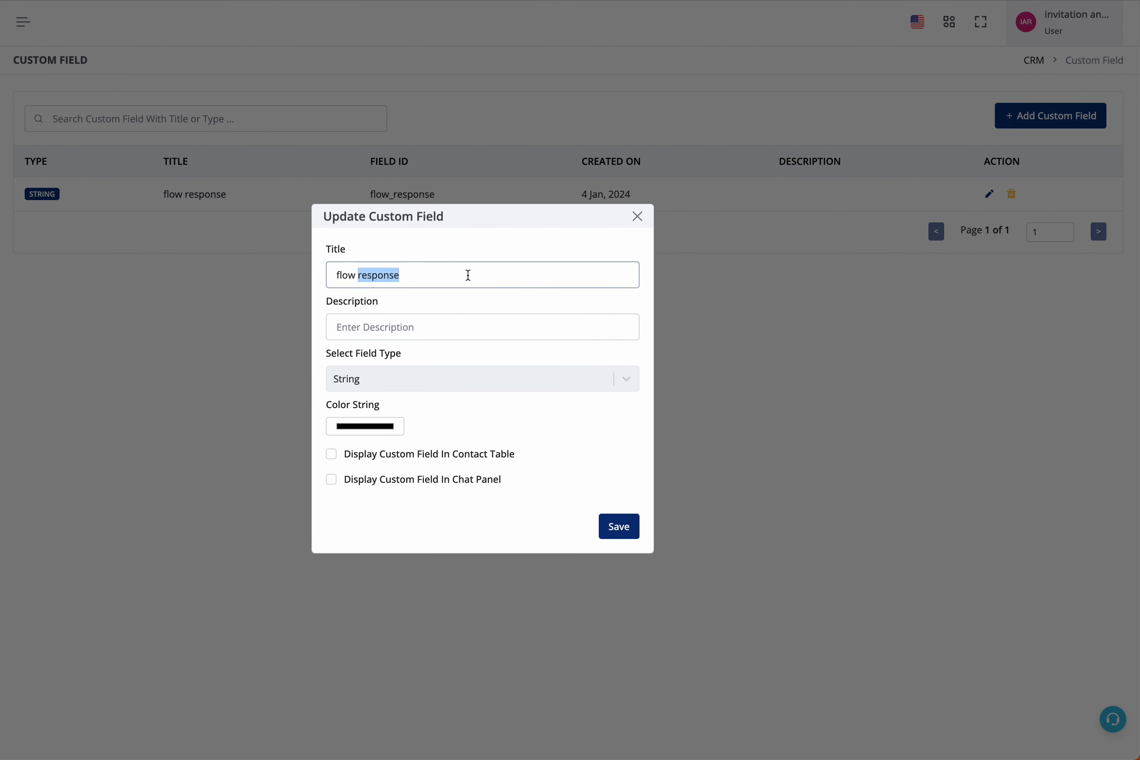
left_click(437, 378)
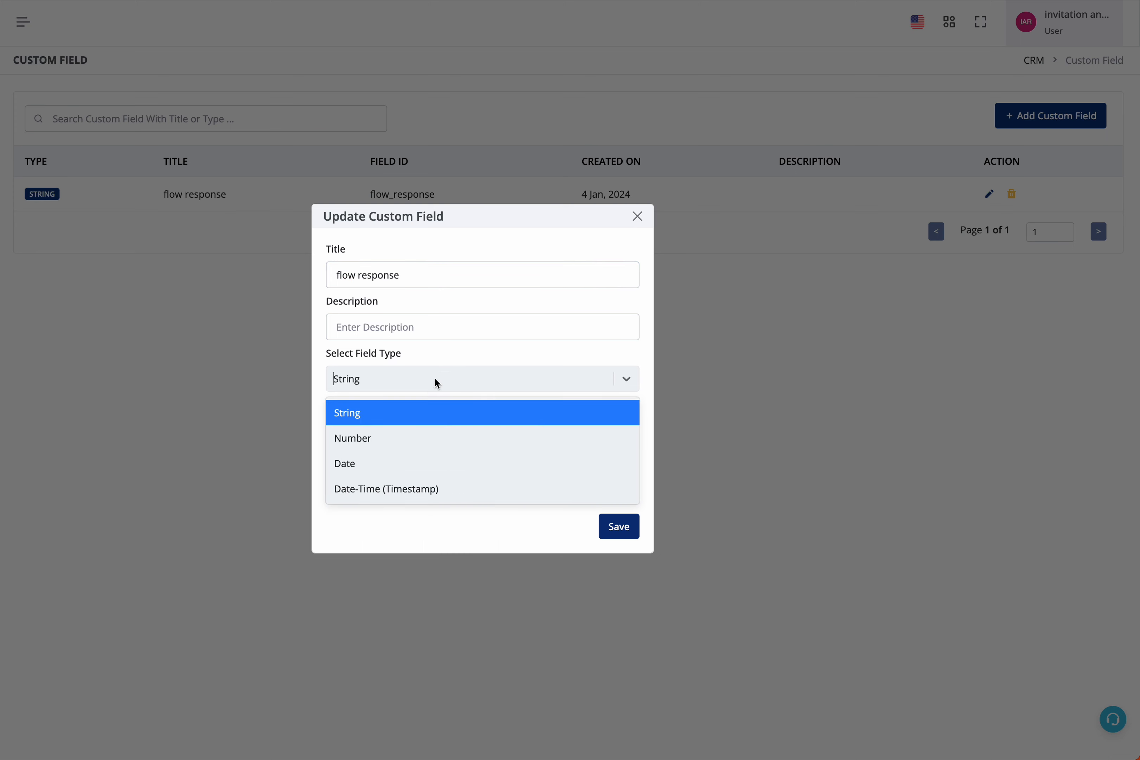
left_click(637, 219)
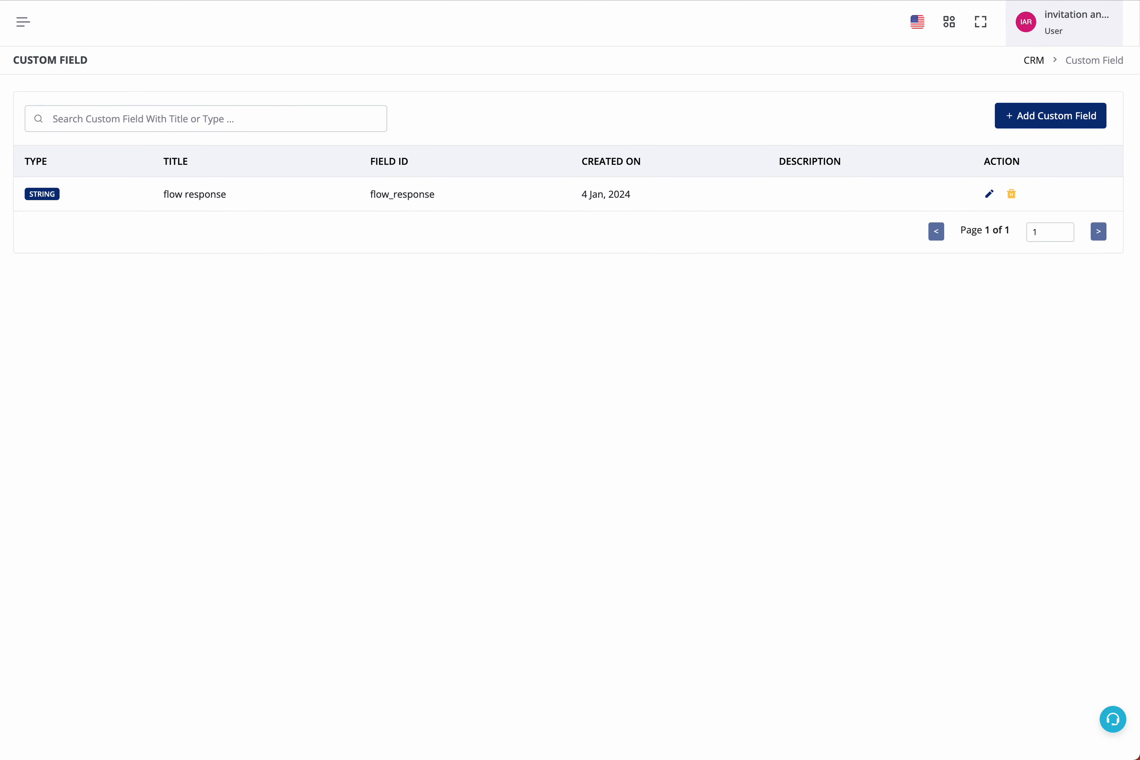
Reopen the Untitled bot workflow and add another Ask Question node of type WhatsApp Mini-apps after node 4.
key("ctrl+Tab")
left_click(350, 146)
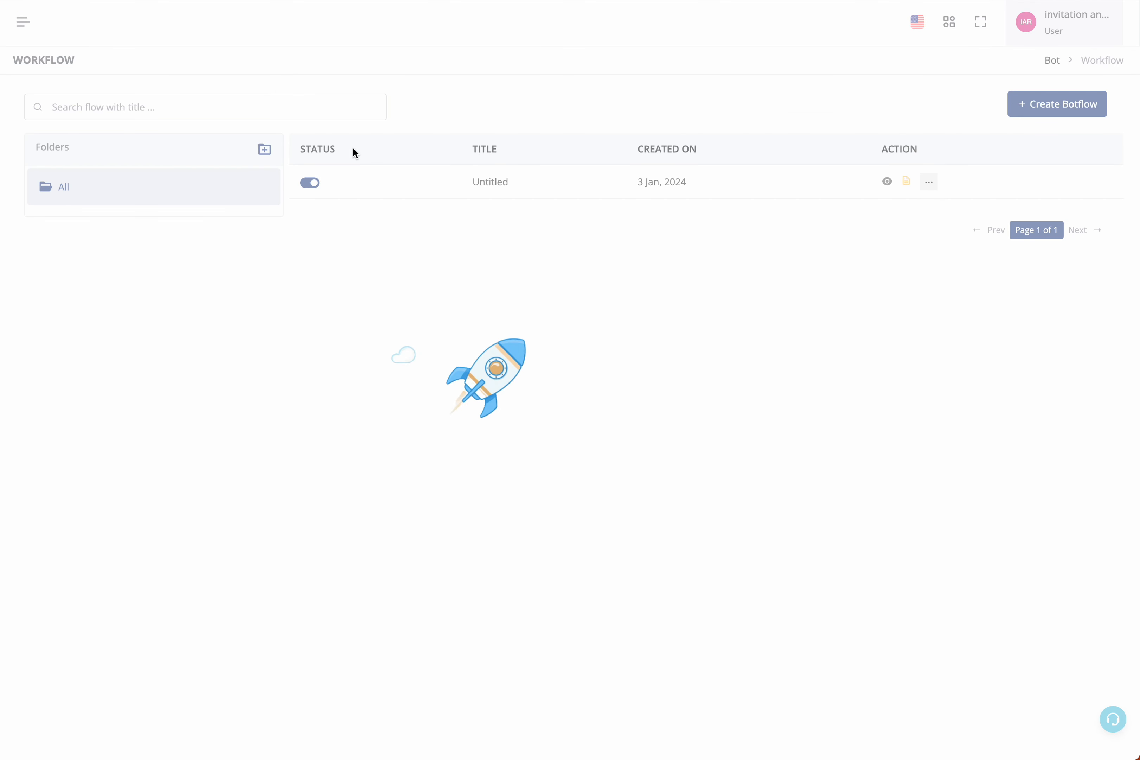
left_click(886, 180)
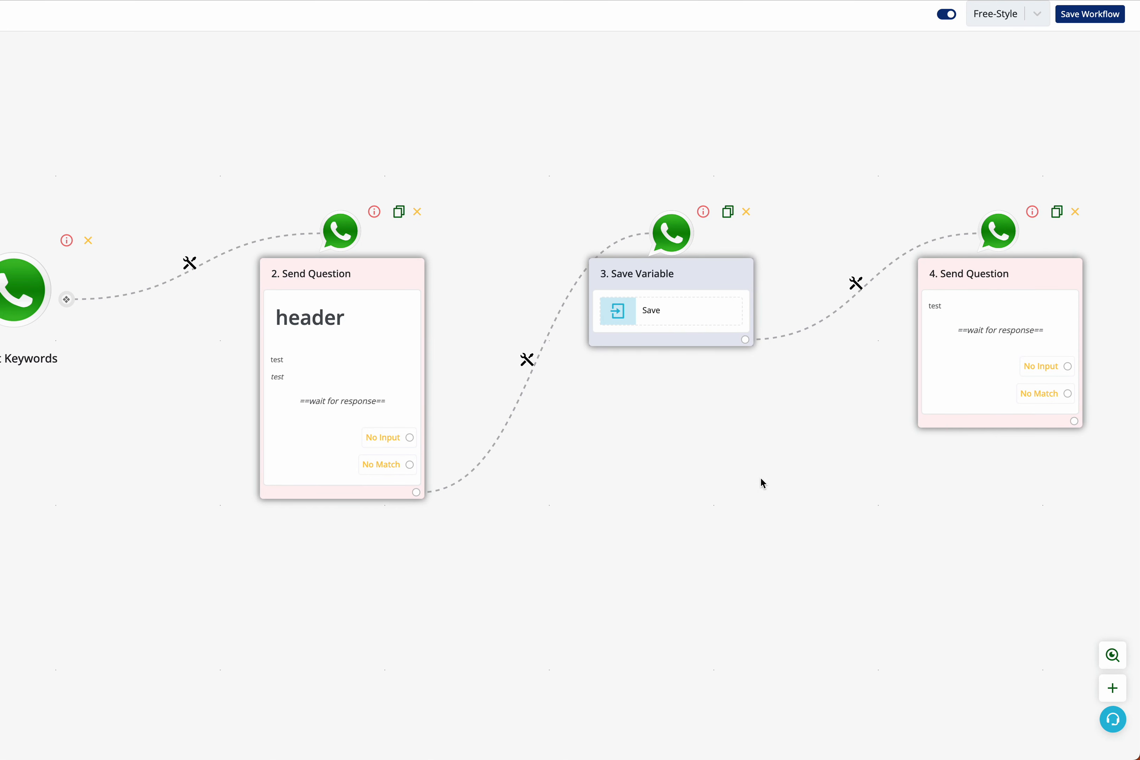
left_click_drag(760, 477, 531, 501)
left_click(708, 421)
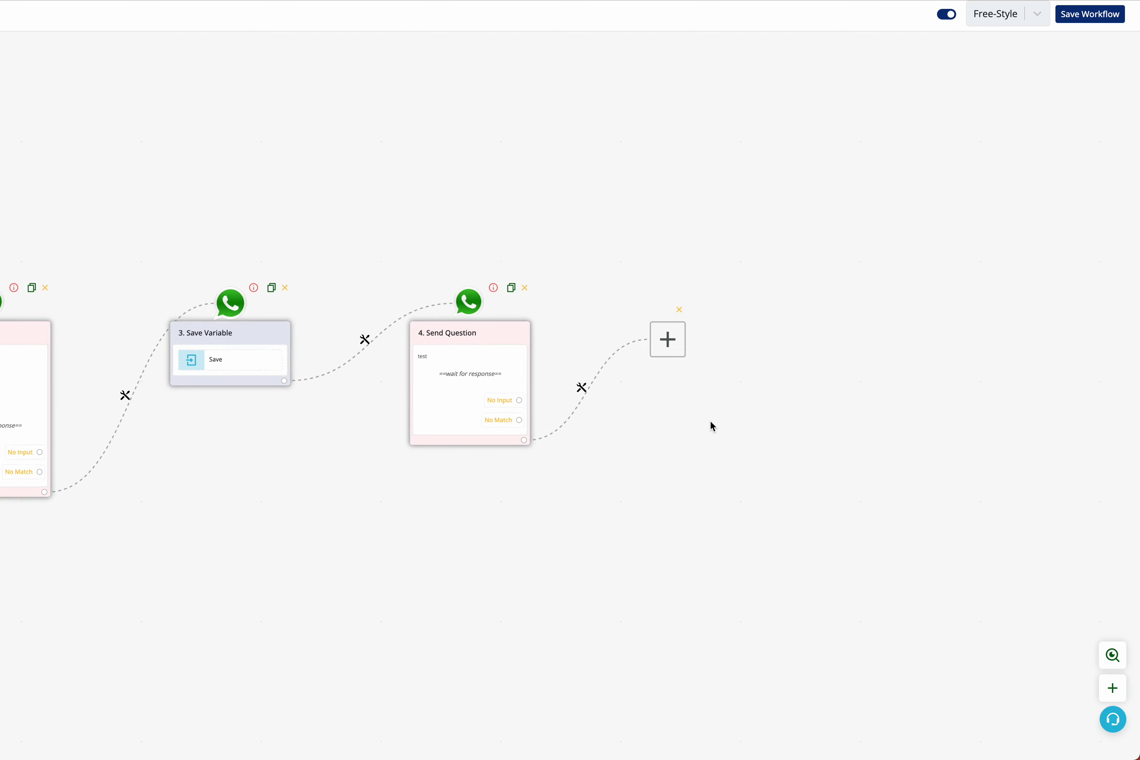
left_click(479, 384)
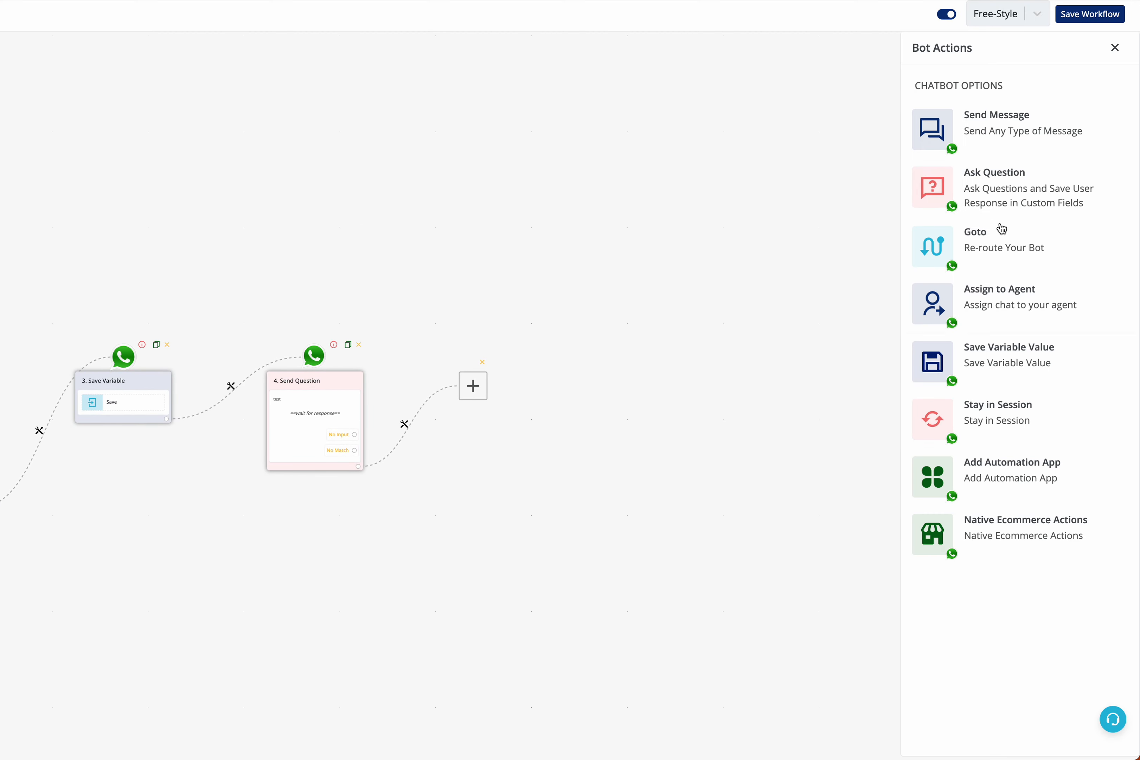
left_click(1011, 188)
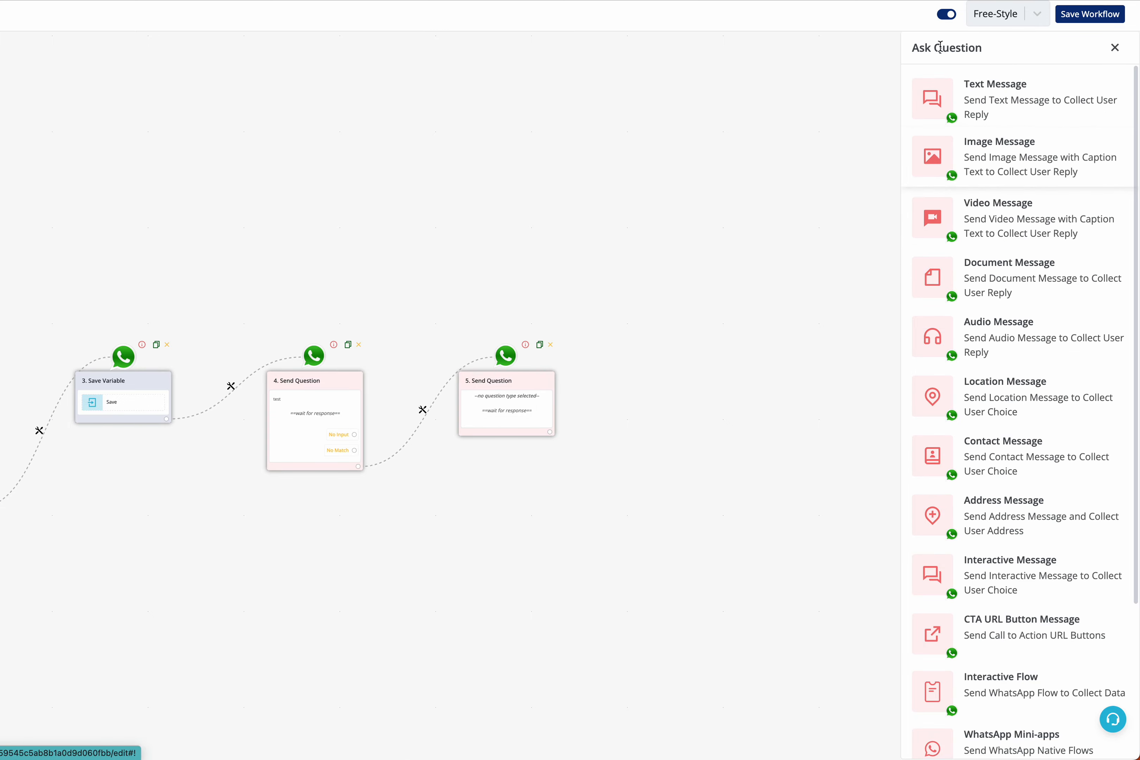
scroll(989, 512, "down", 4)
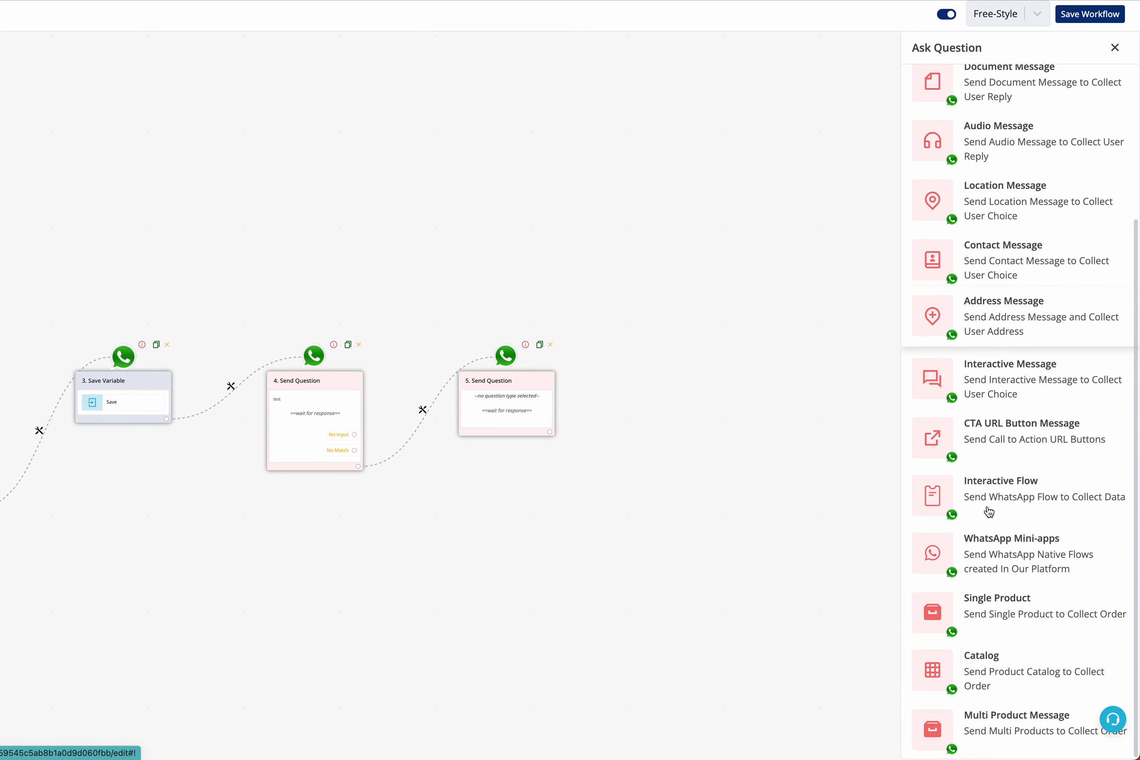
left_click(1014, 549)
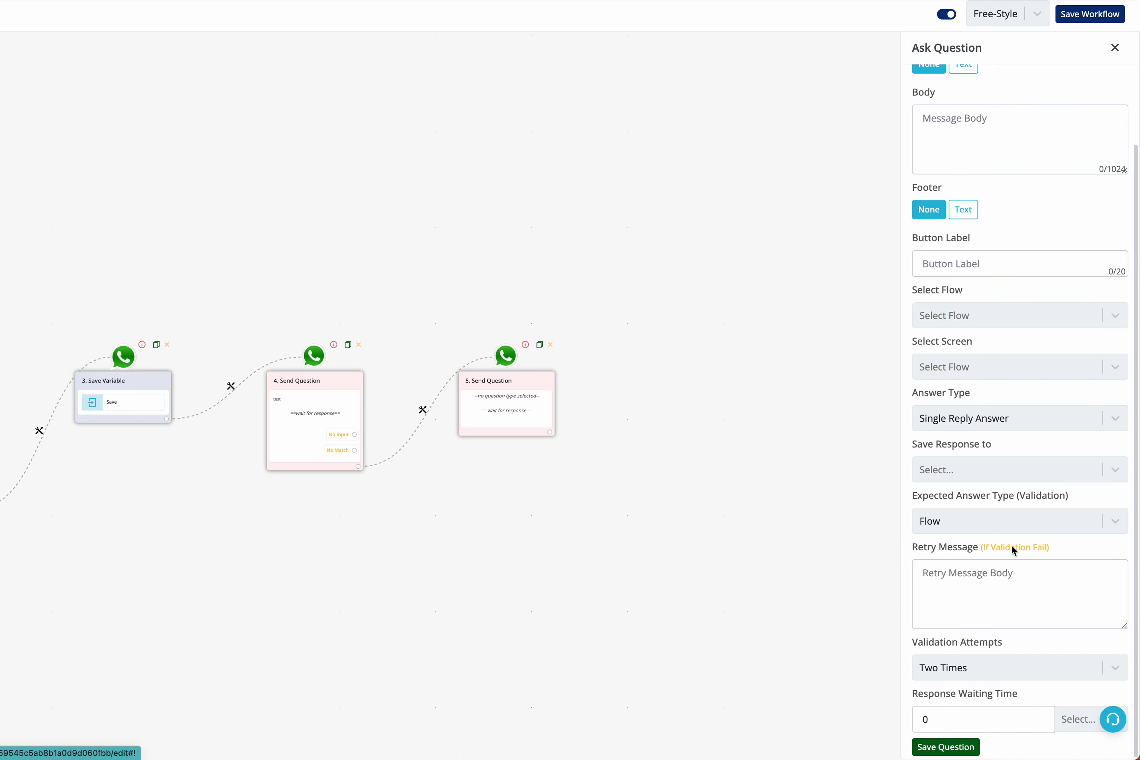
Give the new question a text header reading bold text.
scroll(1007, 214, "up", 1)
scroll(1006, 215, "up", 1)
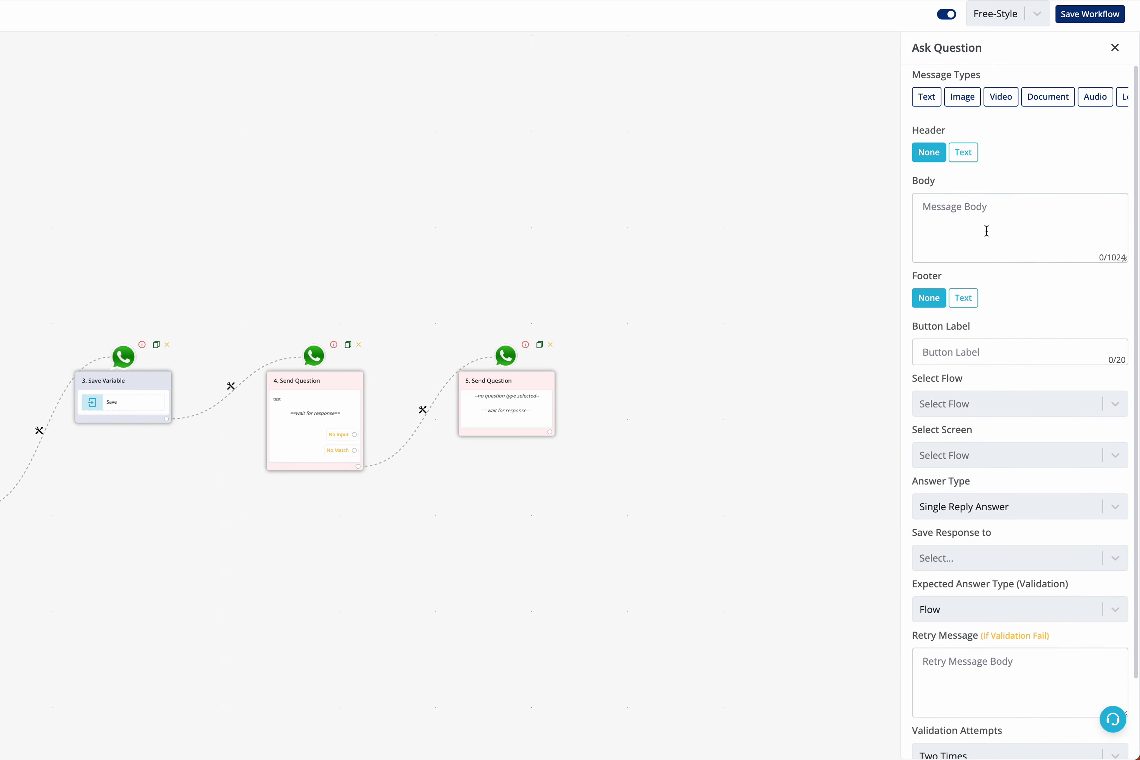
left_click(963, 153)
left_click(930, 153)
left_click(963, 152)
left_click(949, 195)
type("bold text")
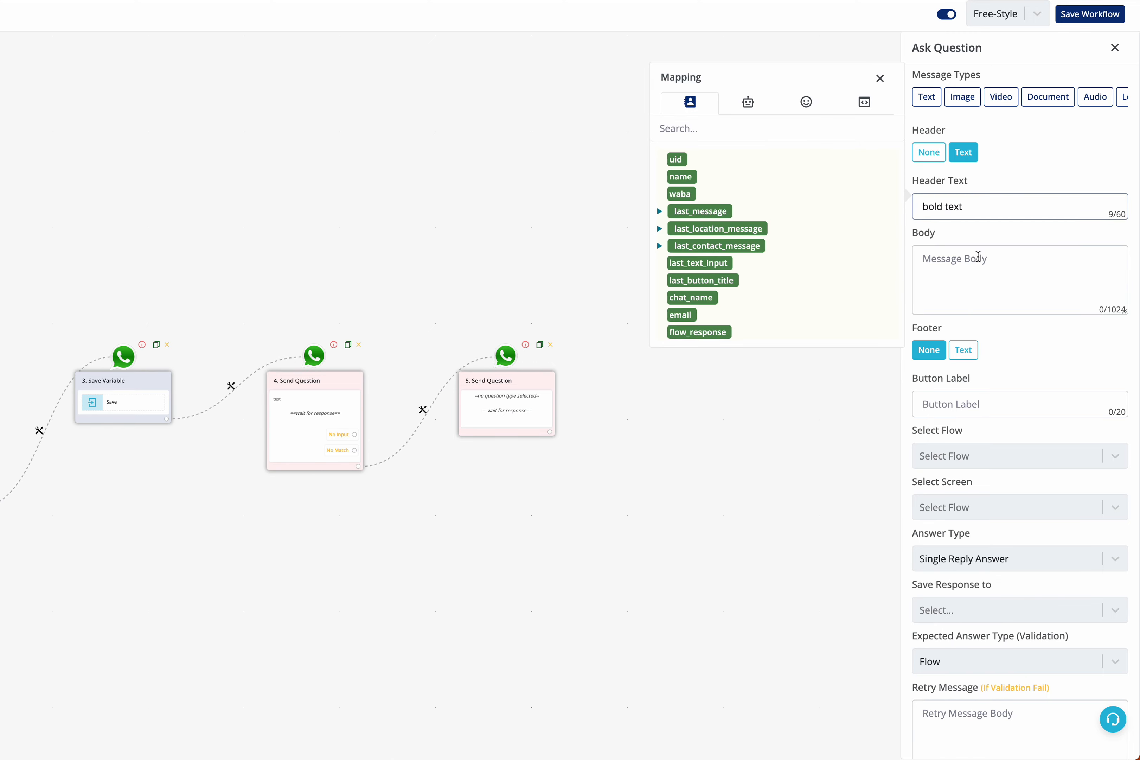
Enter the body text body and add a text footer reading footer.
left_click(978, 267)
type("dy")
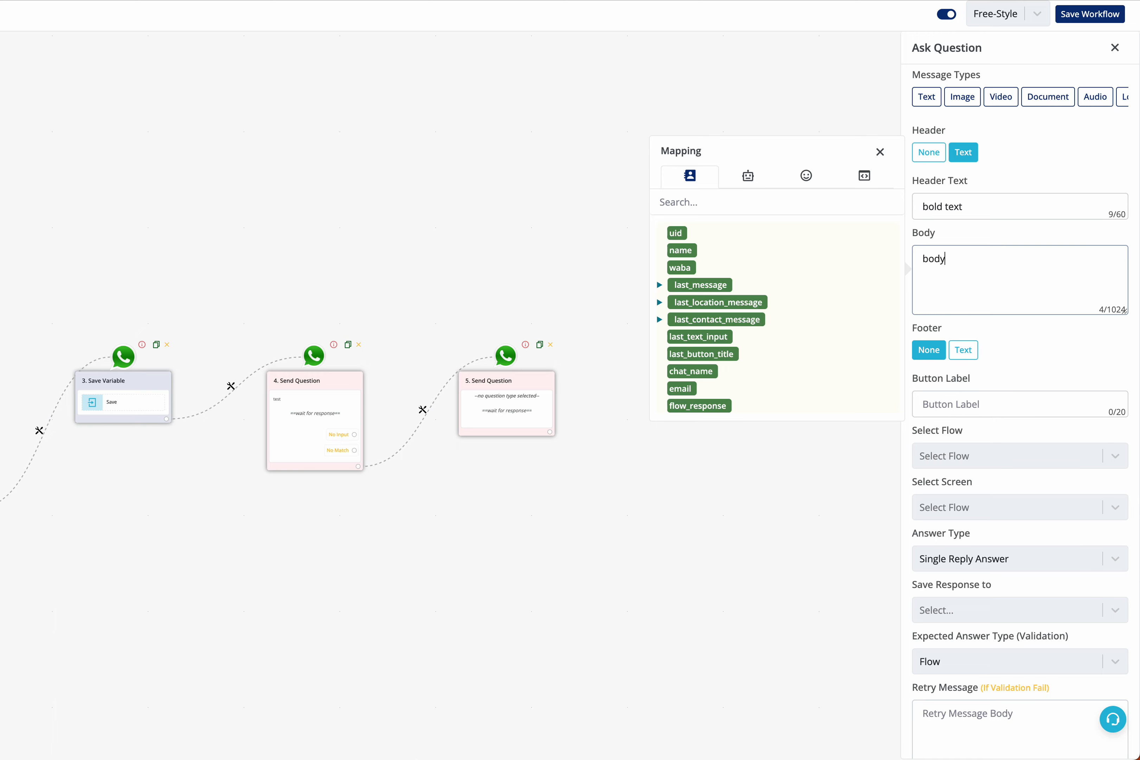
left_click(974, 355)
left_click(973, 377)
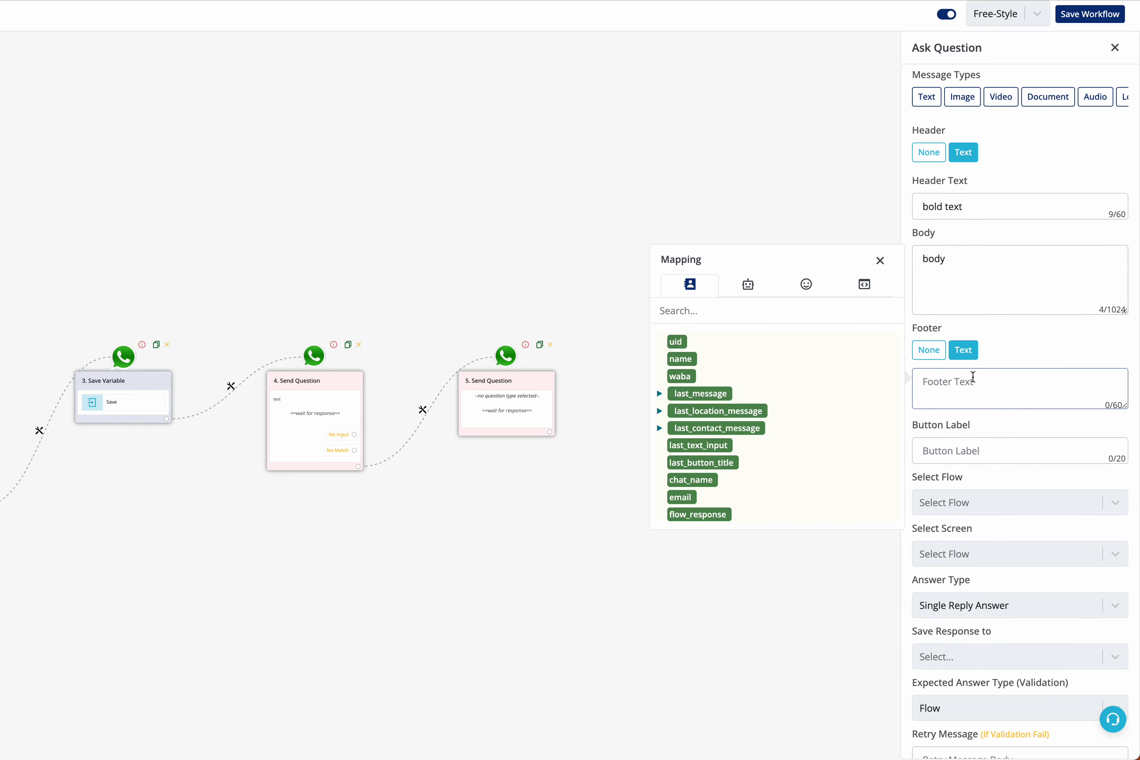
type("footer")
Set the button label to Start Quiz and choose test11 (Published) as the flow.
left_click(978, 448)
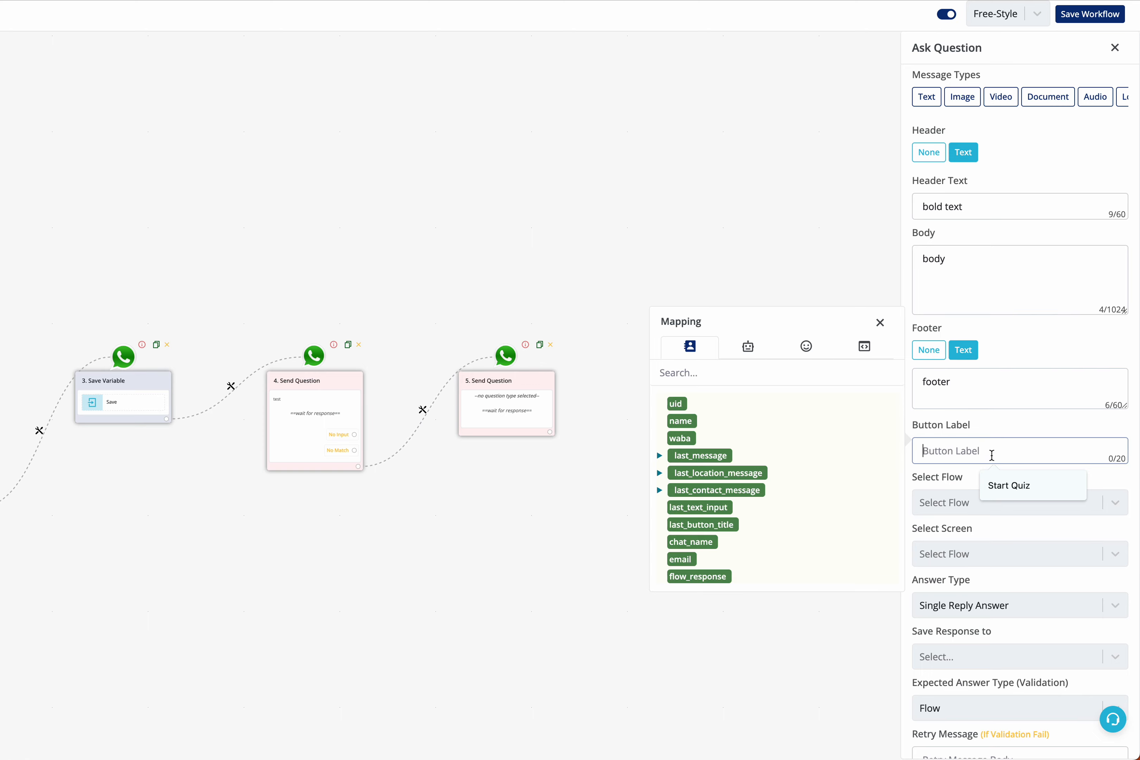
left_click(1007, 480)
scroll(1006, 478, "down", 4)
left_click(960, 317)
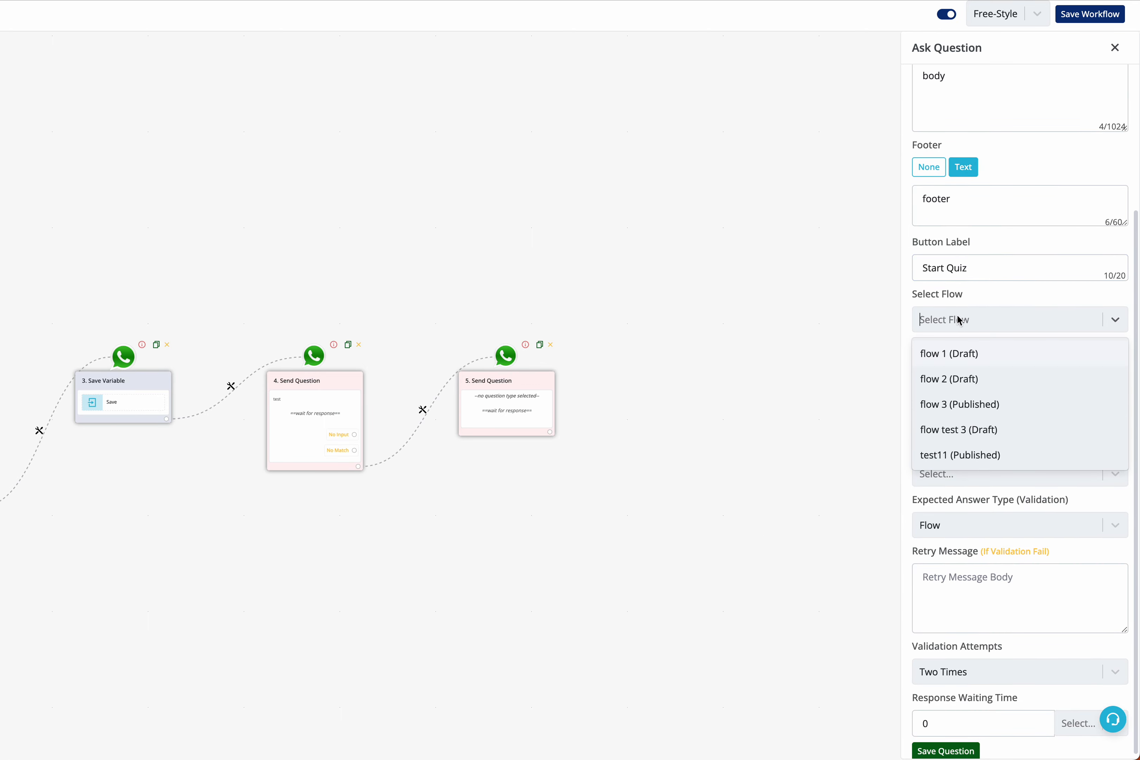
left_click(978, 462)
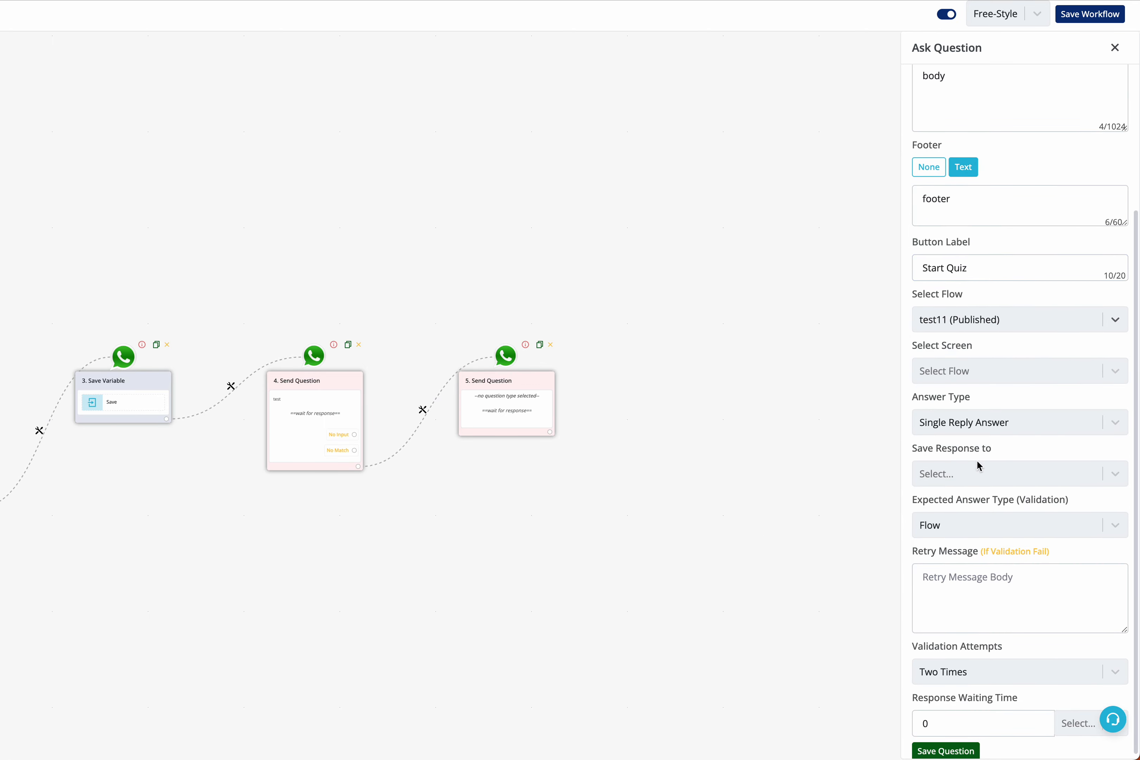
Choose welcome as the screen and save the response to the flow response field.
left_click(973, 373)
left_click(976, 407)
left_click(974, 472)
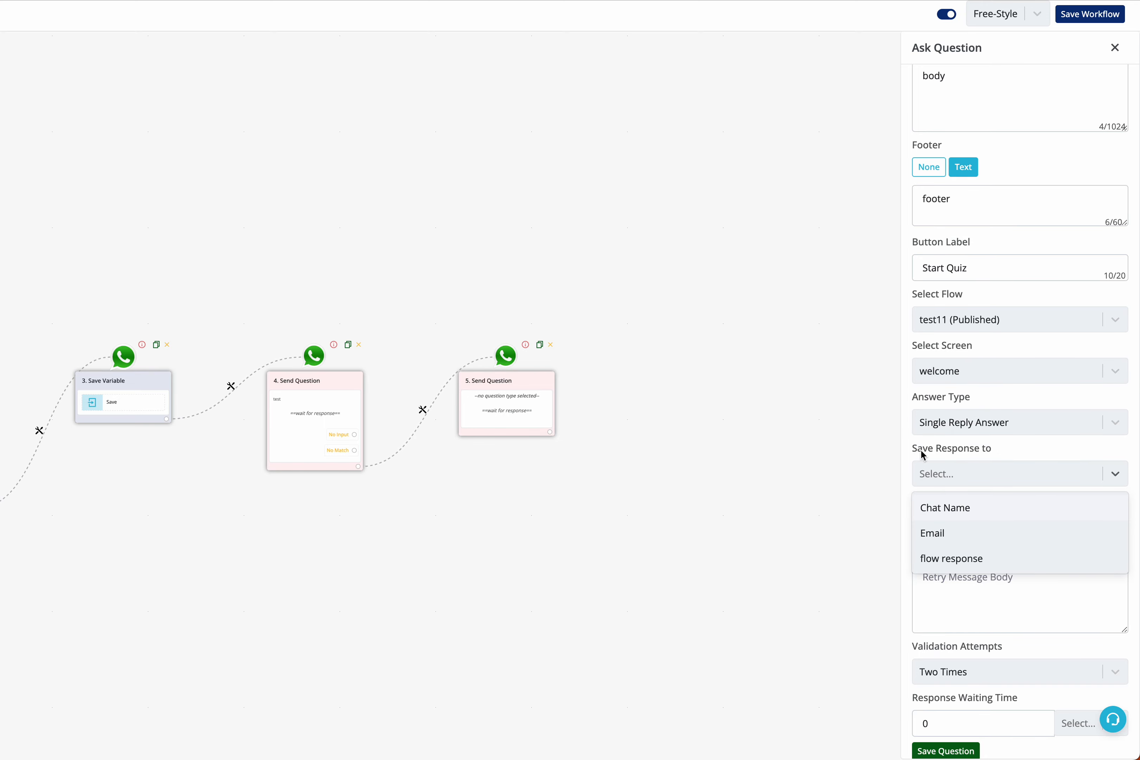
left_click(976, 558)
left_click(967, 476)
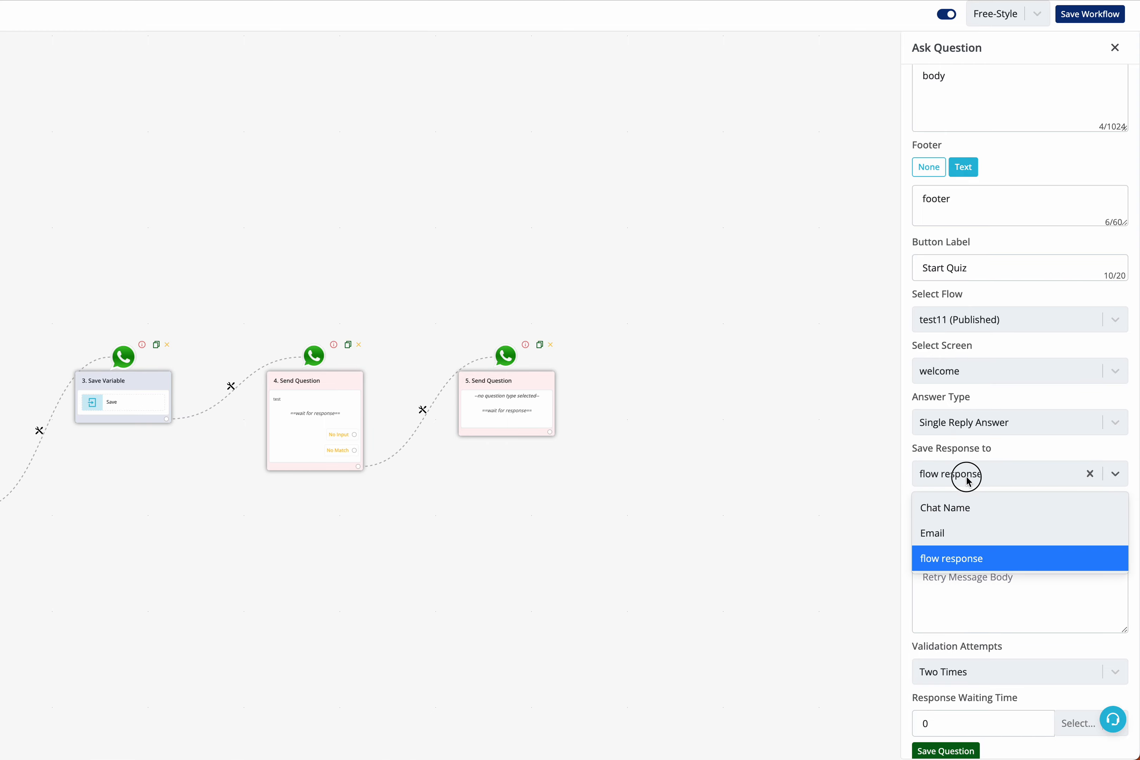
left_click(977, 566)
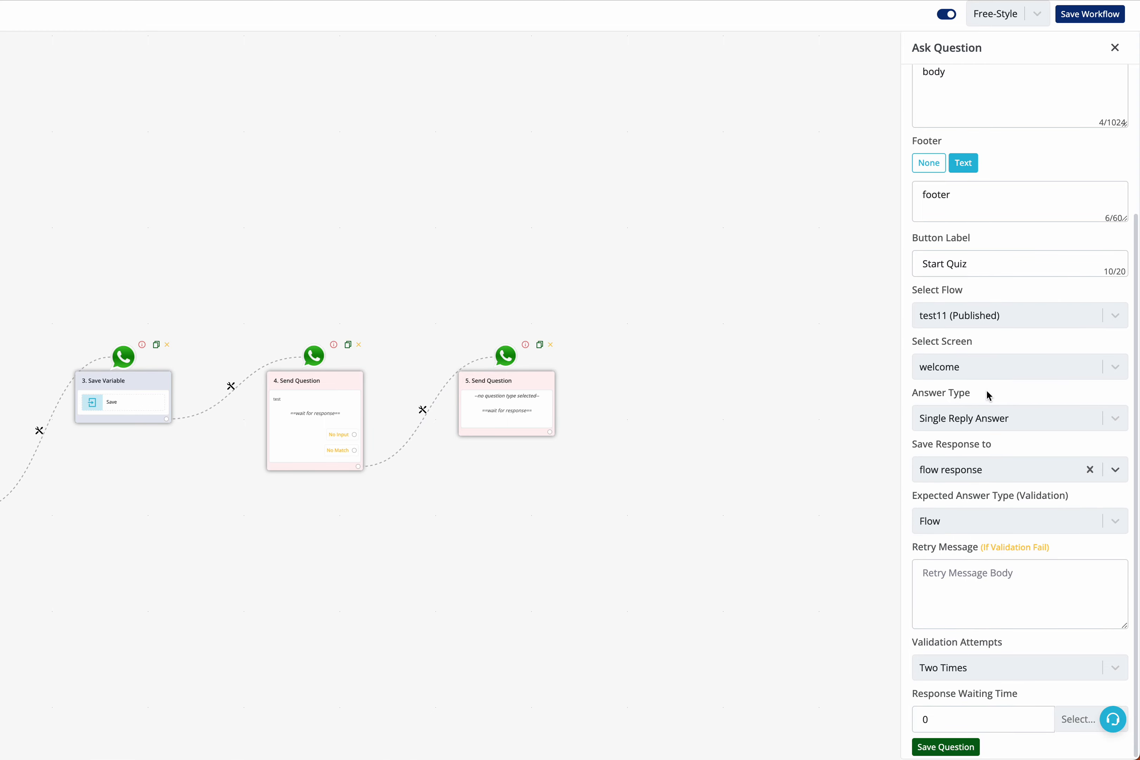
Save the question and reopen node 5 to review its settings.
scroll(988, 391, "up", 4)
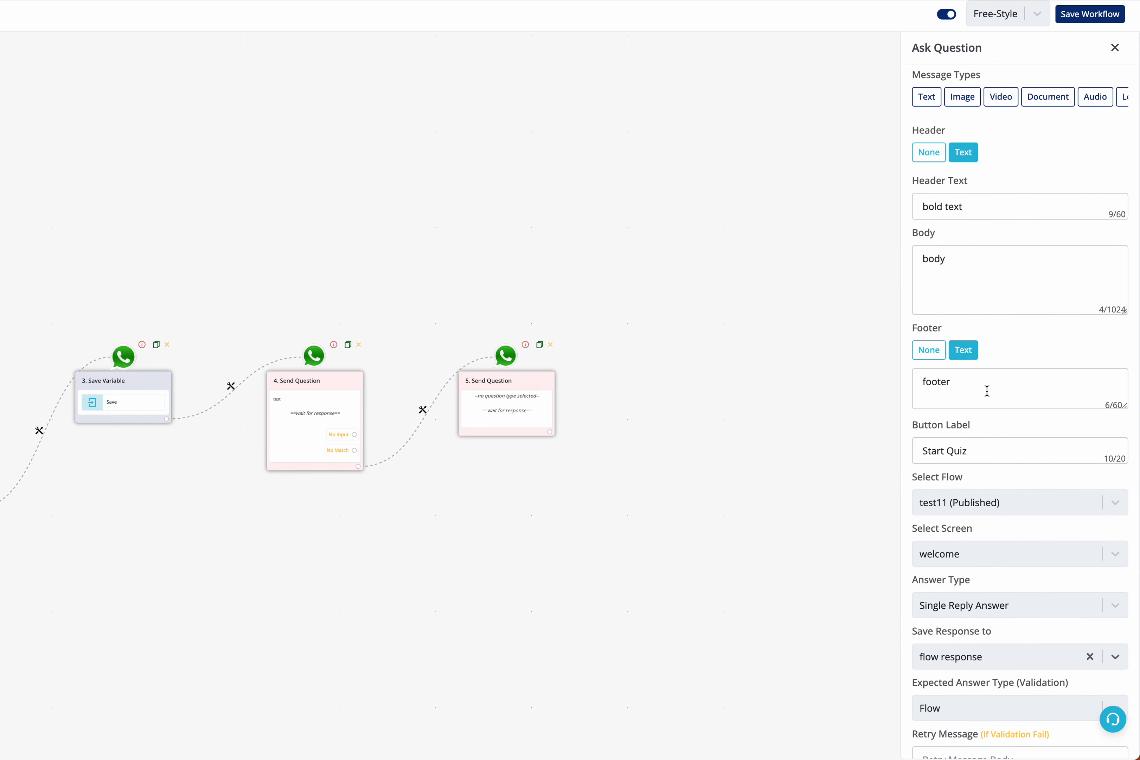
scroll(988, 391, "down", 4)
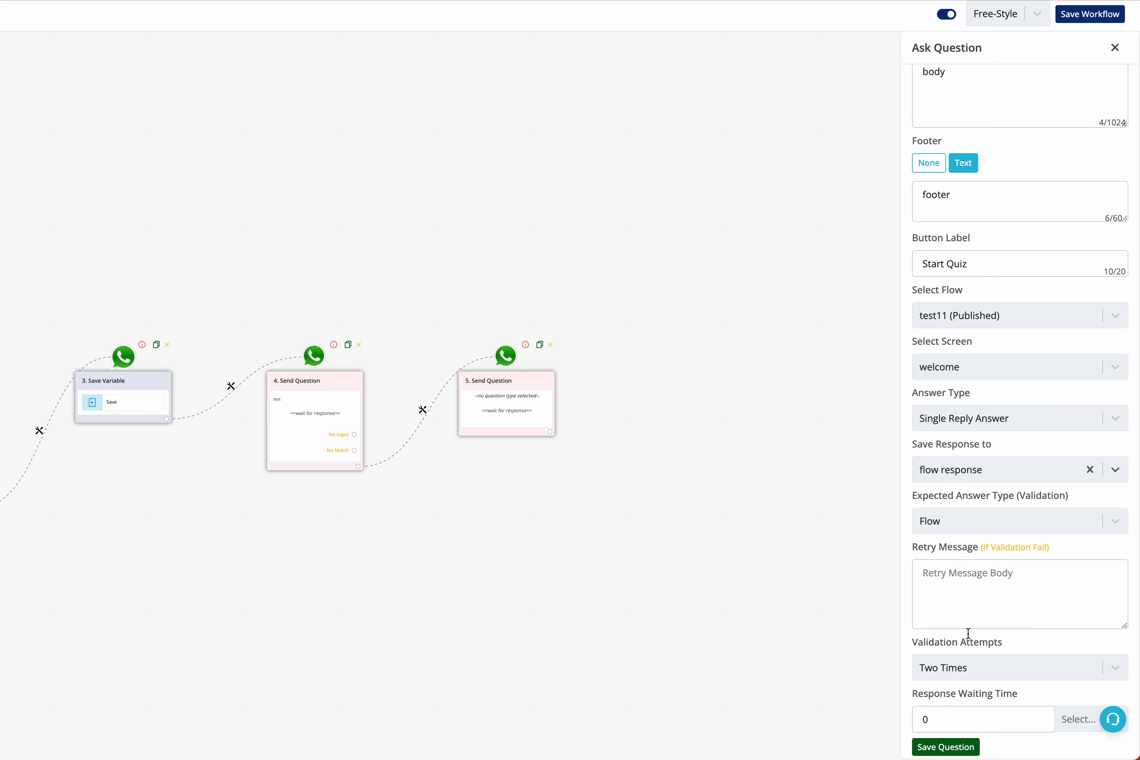
left_click(961, 749)
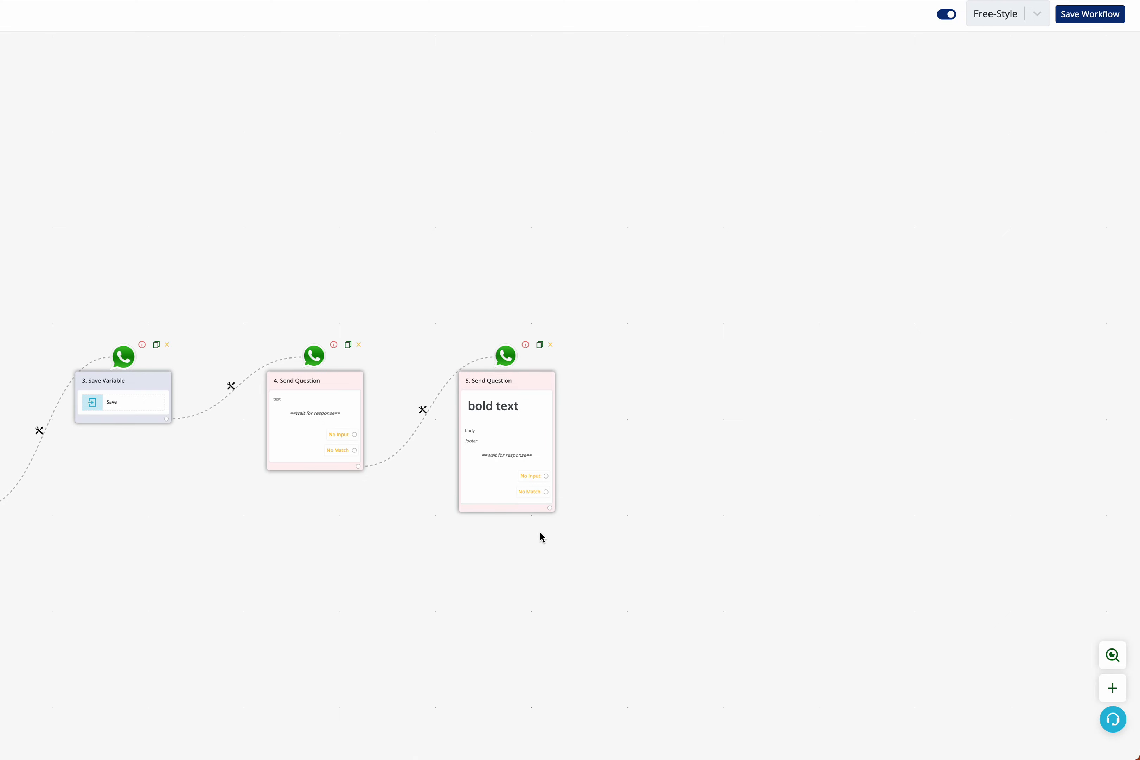
left_click(546, 410)
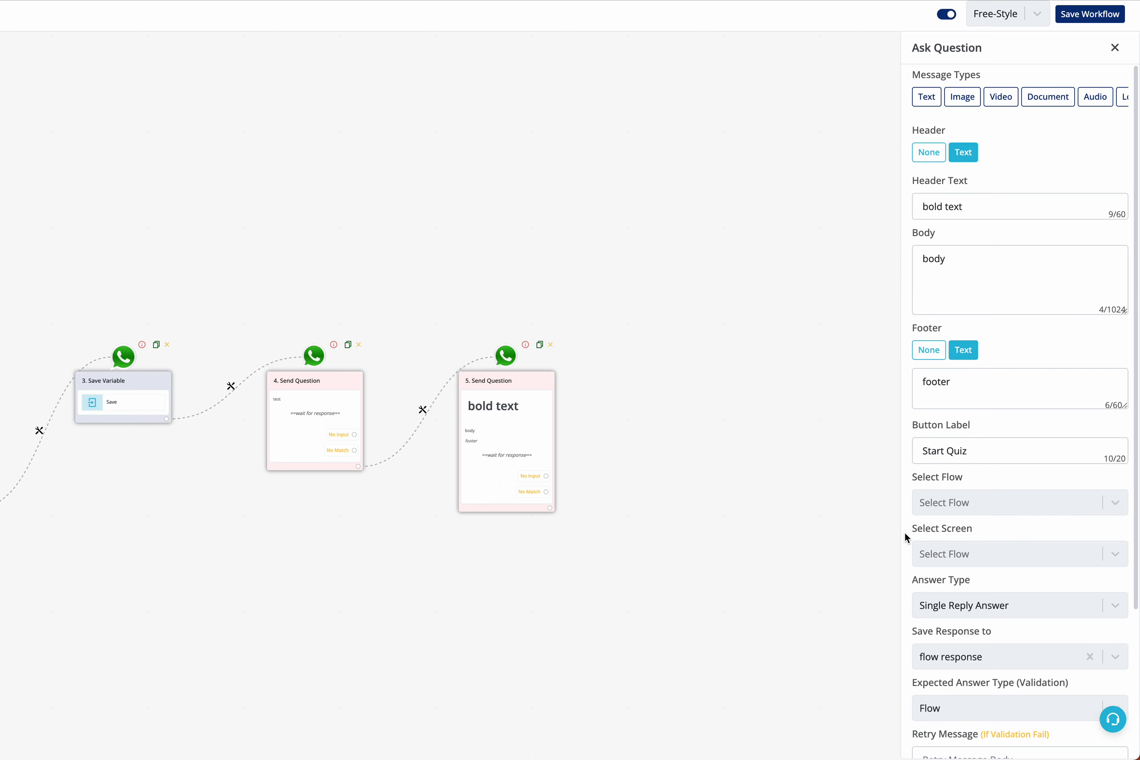